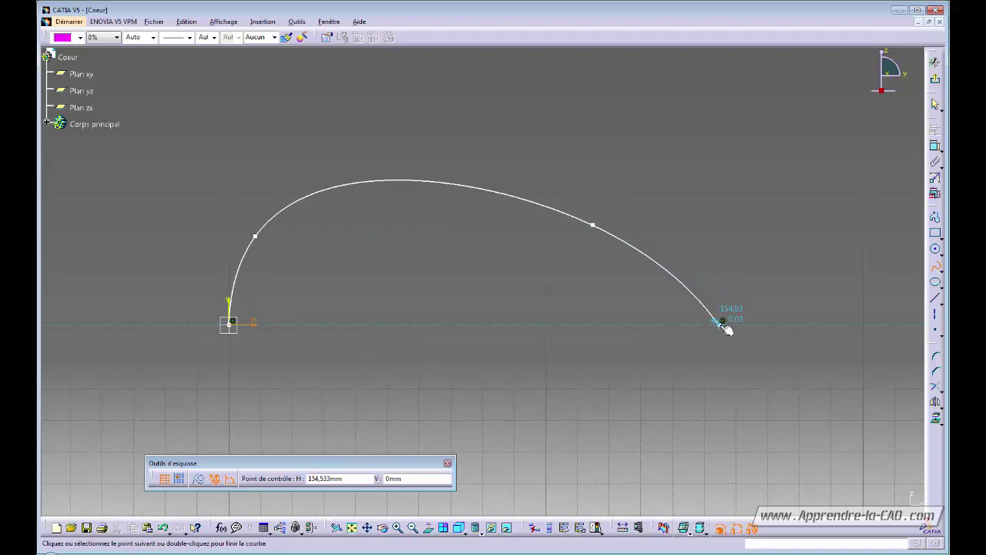
# Finish the spline on the horizontal axis about 154.5 mm from the origin and activate tangents at its first and last points.
pyautogui.doubleClick(726, 329)
pyautogui.click(640, 412)
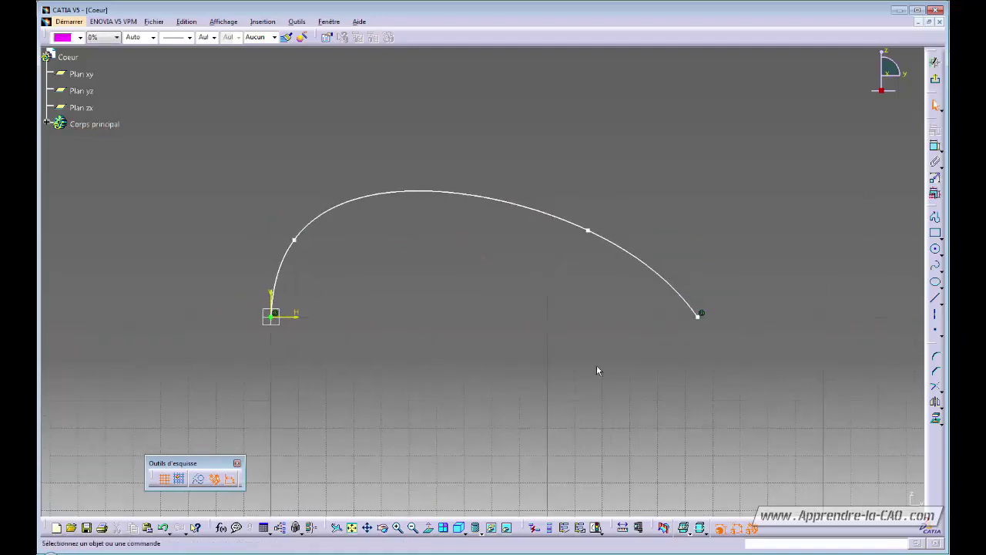
pyautogui.doubleClick(615, 250)
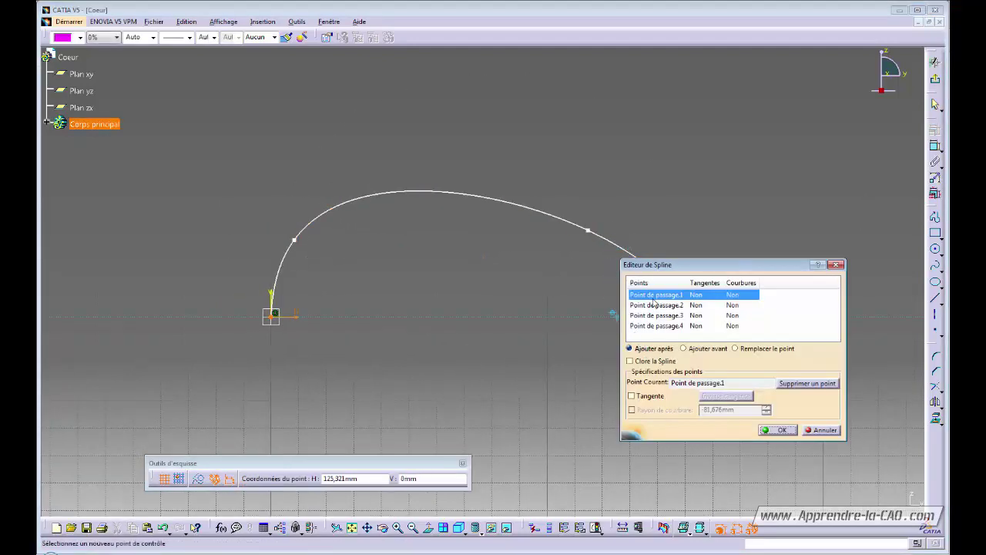
pyautogui.click(644, 397)
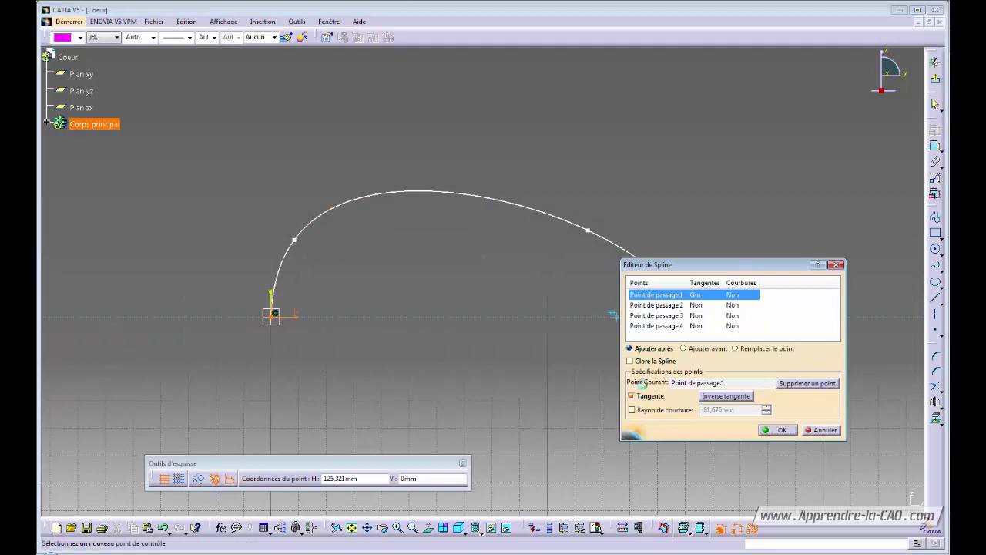
pyautogui.click(655, 326)
pyautogui.click(639, 396)
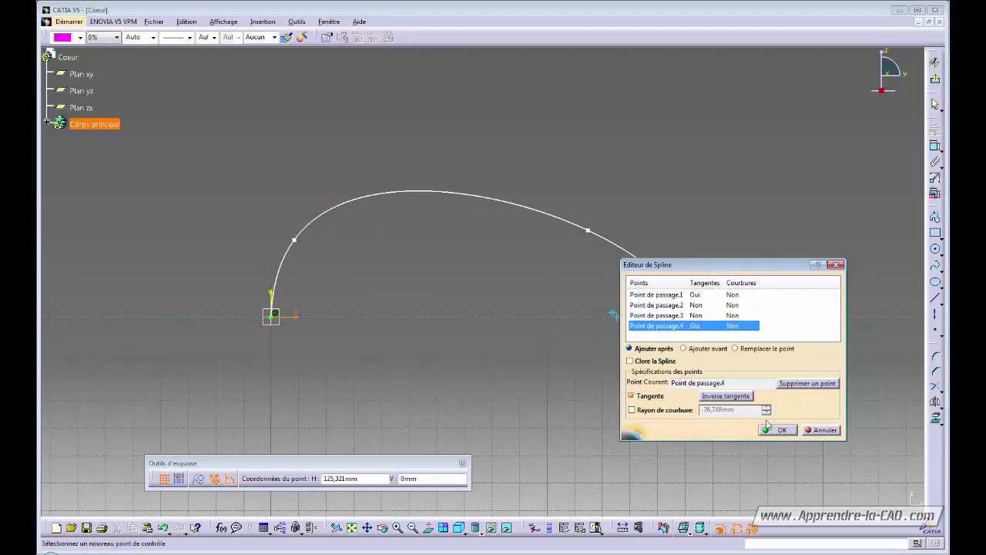
pyautogui.click(770, 426)
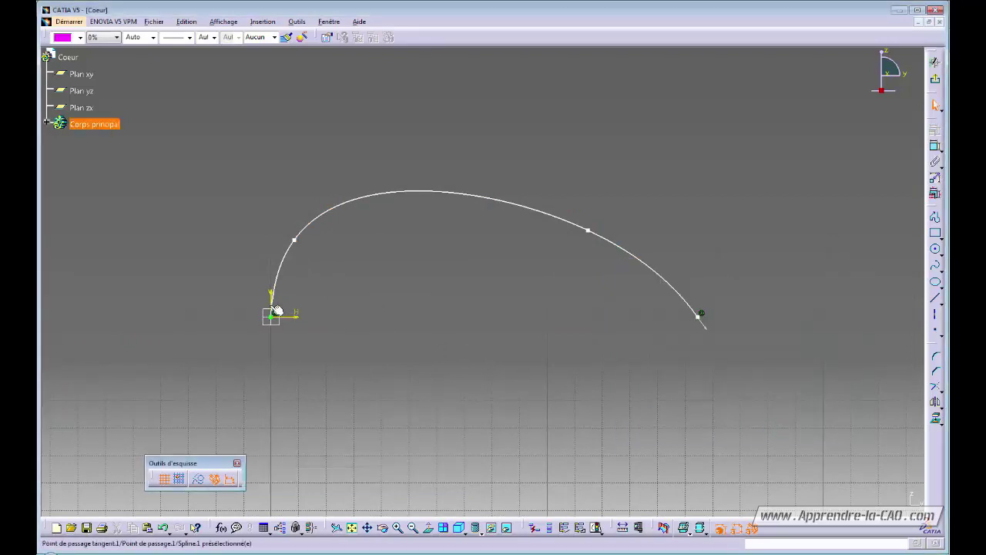
# Apply a vertical constraint to the spline's tangent at the origin end point.
pyautogui.click(276, 313)
pyautogui.moveTo(277, 306)
pyautogui.mouseDown(button='middle')
pyautogui.moveTo(388, 339)
pyautogui.moveTo(390, 306)
pyautogui.moveTo(388, 333)
pyautogui.moveTo(353, 312)
pyautogui.mouseUp(button='middle')
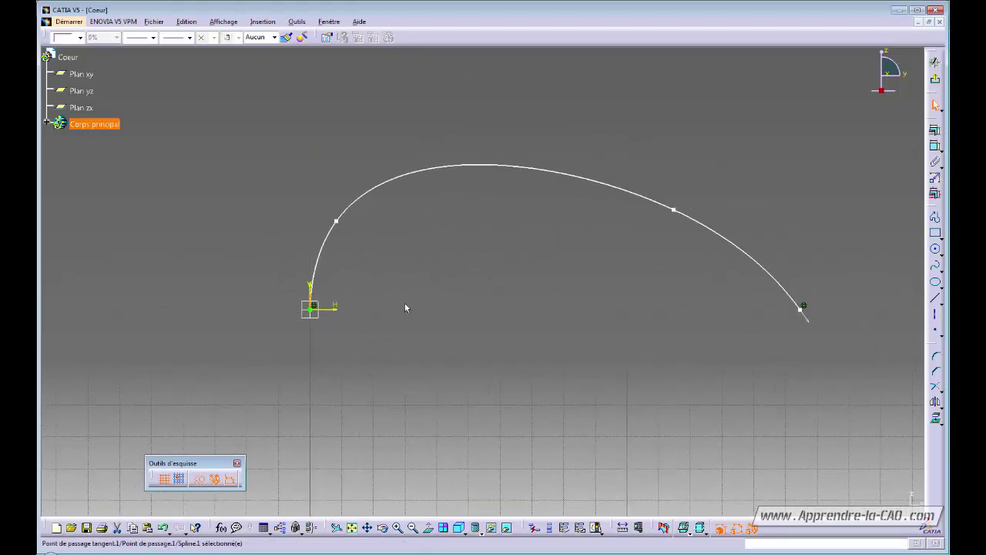
pyautogui.click(934, 129)
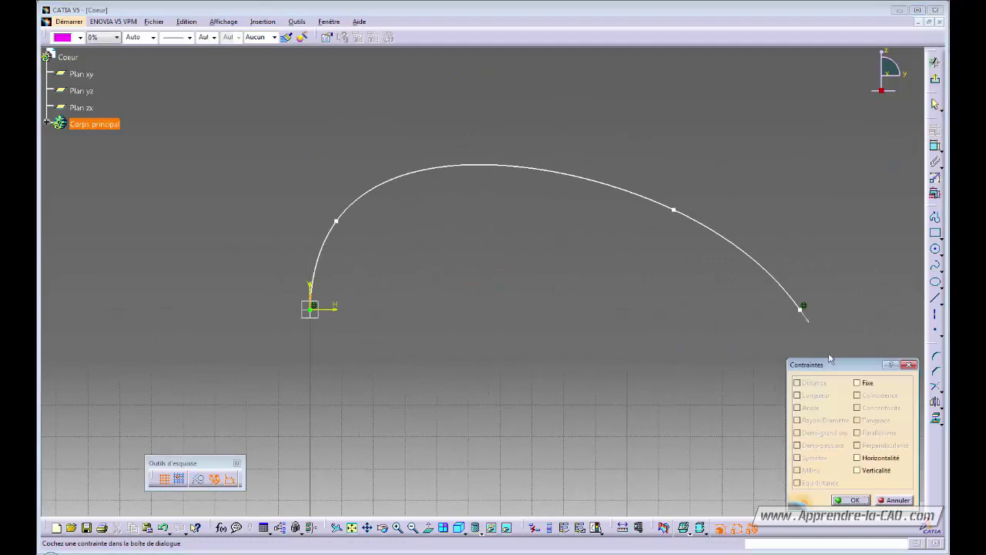
pyautogui.click(875, 472)
pyautogui.click(851, 500)
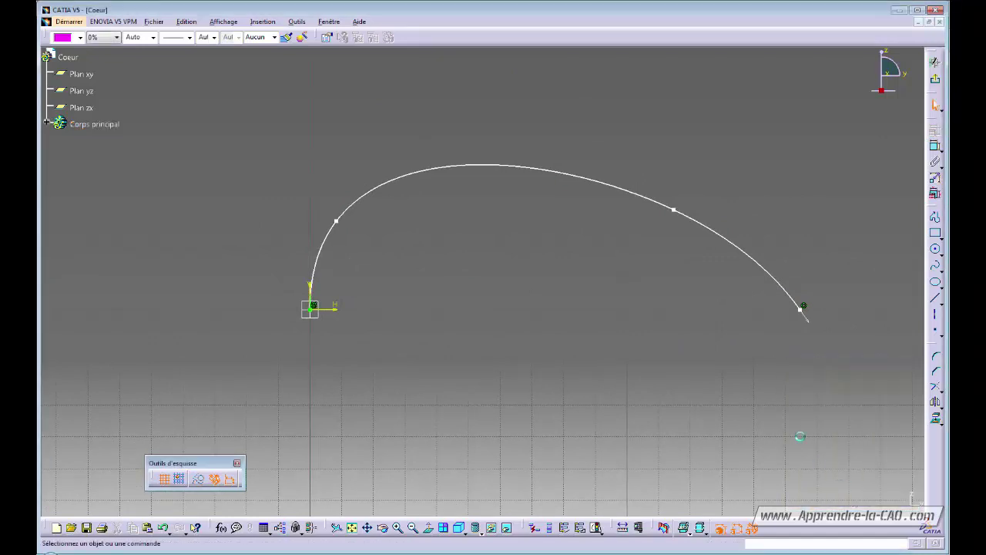
# Constrain the tangent at the spline's far end point to be vertical.
pyautogui.moveTo(830, 358)
pyautogui.mouseDown(button='middle')
pyautogui.moveTo(749, 379)
pyautogui.moveTo(818, 329)
pyautogui.mouseUp(button='middle')
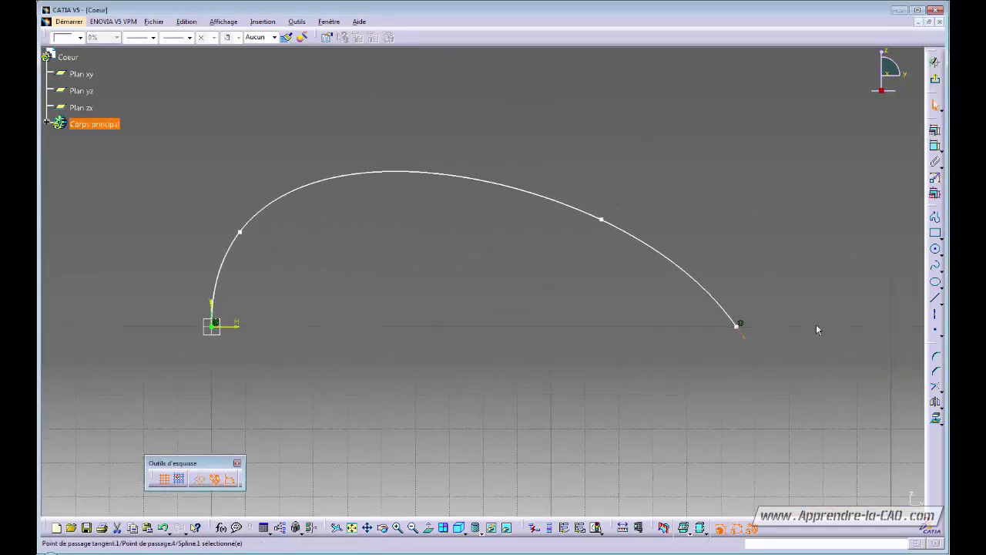
pyautogui.click(934, 145)
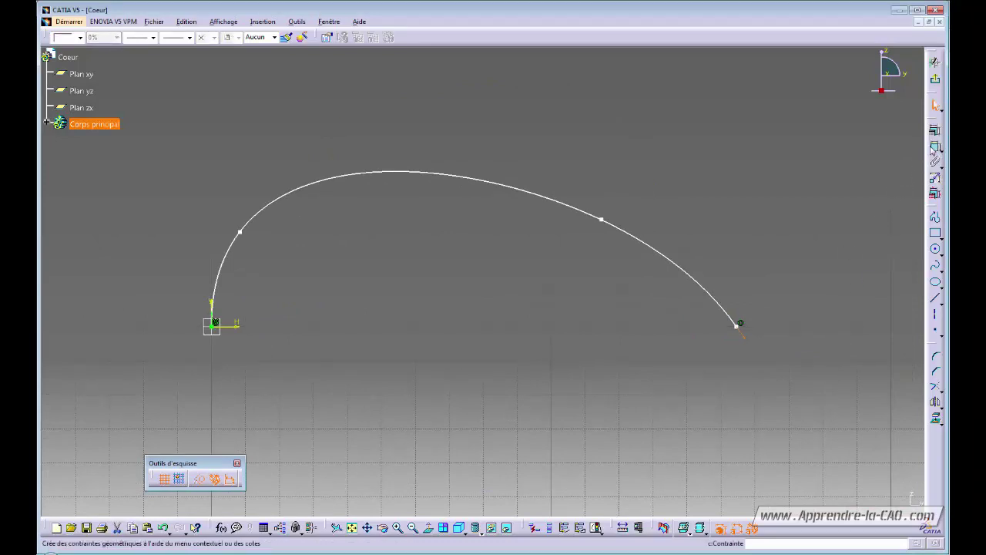
pyautogui.click(935, 131)
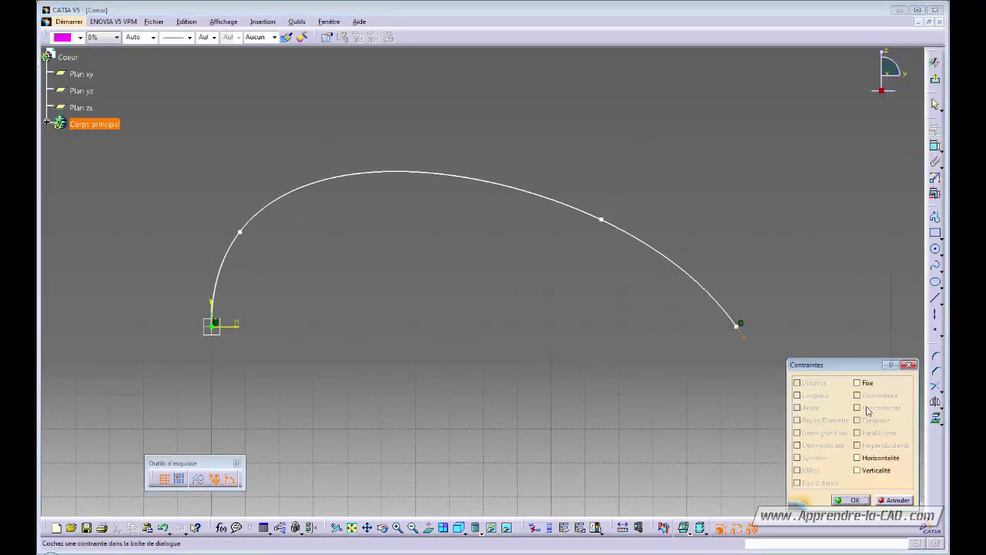
pyautogui.click(857, 470)
pyautogui.click(852, 500)
# Reshape the spline by repositioning its two intermediate control points, giving a steep rise near the origin and a gentle slope towards the far end.
pyautogui.moveTo(559, 329); pyautogui.dragTo(585, 354, button='middle')
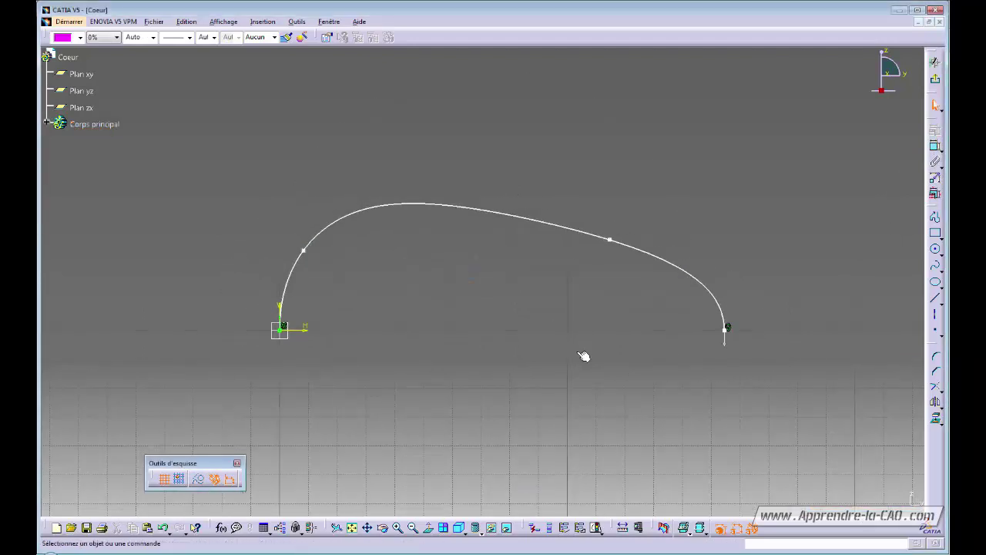
pyautogui.moveTo(610, 240); pyautogui.dragTo(624, 243)
pyautogui.moveTo(310, 253)
pyautogui.mouseDown()
pyautogui.moveTo(313, 242)
pyautogui.moveTo(394, 229)
pyautogui.moveTo(319, 246)
pyautogui.mouseUp()
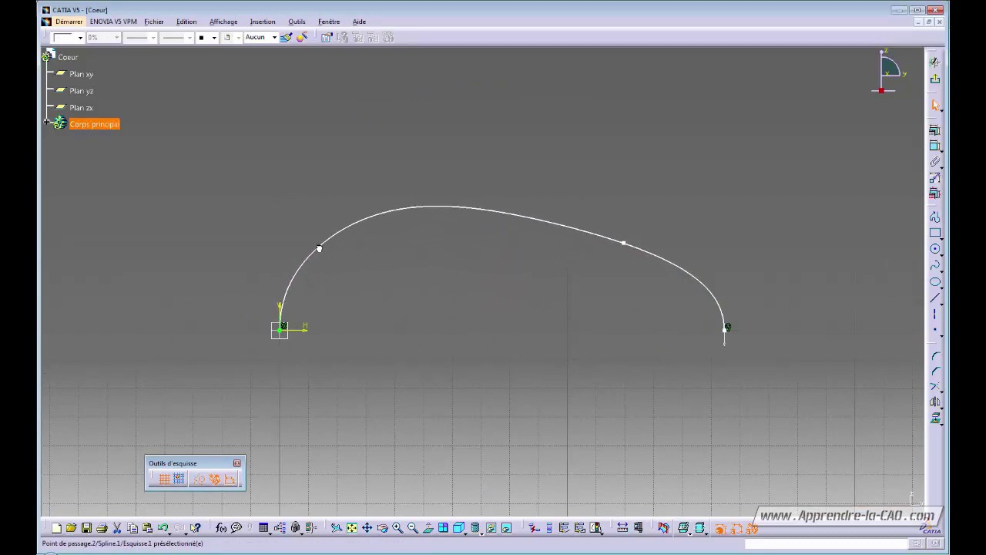
pyautogui.moveTo(630, 248); pyautogui.dragTo(584, 247)
pyautogui.moveTo(523, 295)
pyautogui.mouseDown(button='middle')
pyautogui.moveTo(524, 311)
pyautogui.moveTo(581, 301)
pyautogui.mouseUp(button='middle')
pyautogui.click(800, 212)
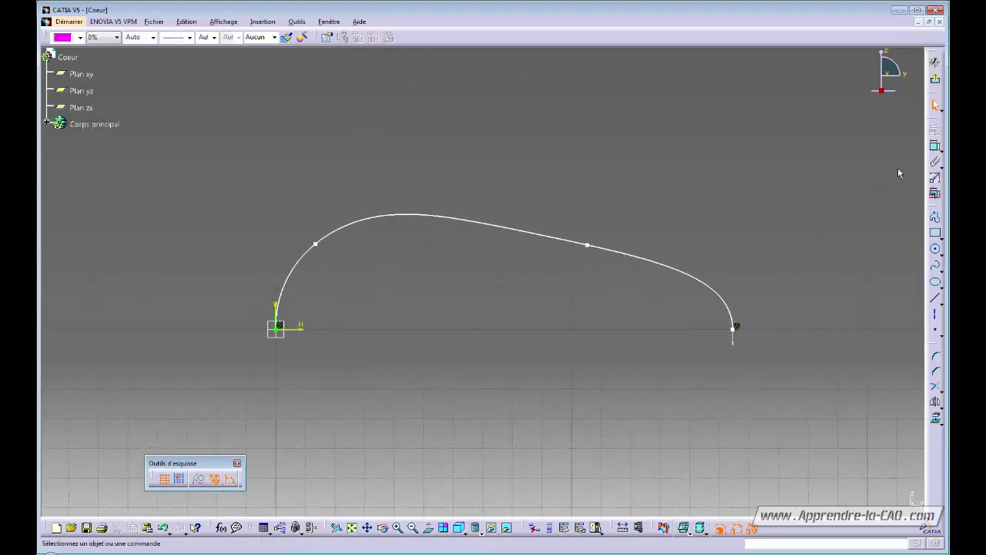
# Dimension the distance from the vertical axis to the spline's far end point, with the dimension placed below the curve.
pyautogui.click(277, 310)
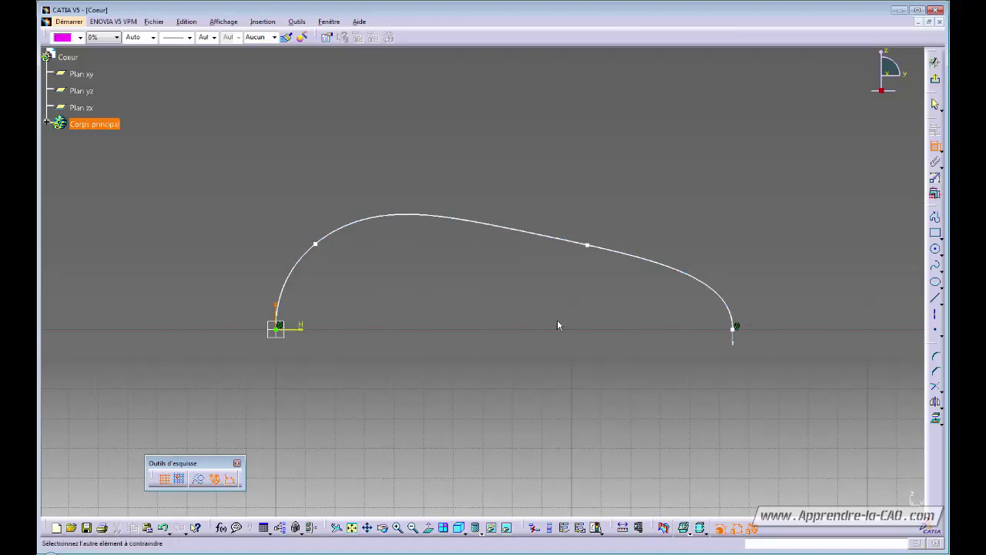
pyautogui.click(737, 332)
pyautogui.click(524, 384)
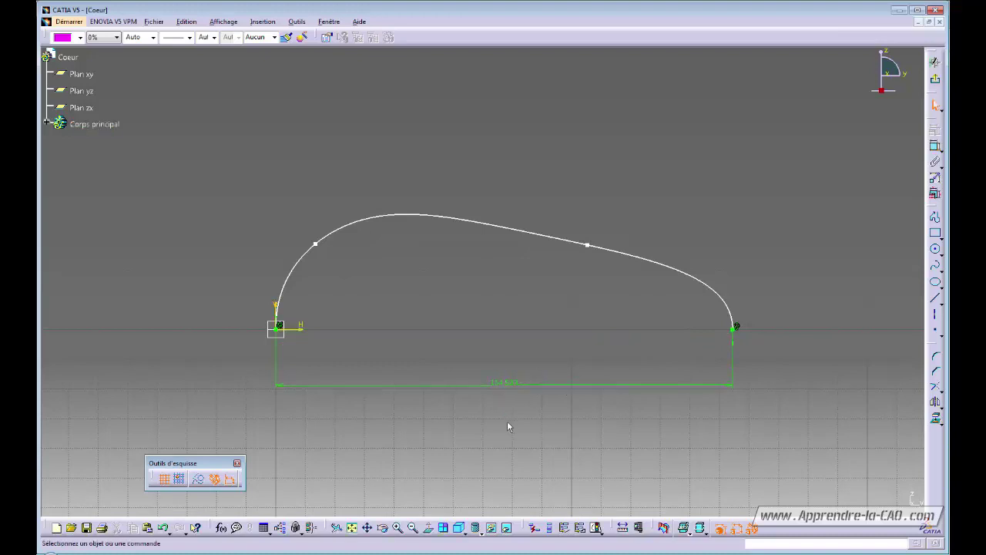
# Exit the finished spline sketch and open a new sketch on the xy plane.
pyautogui.click(935, 79)
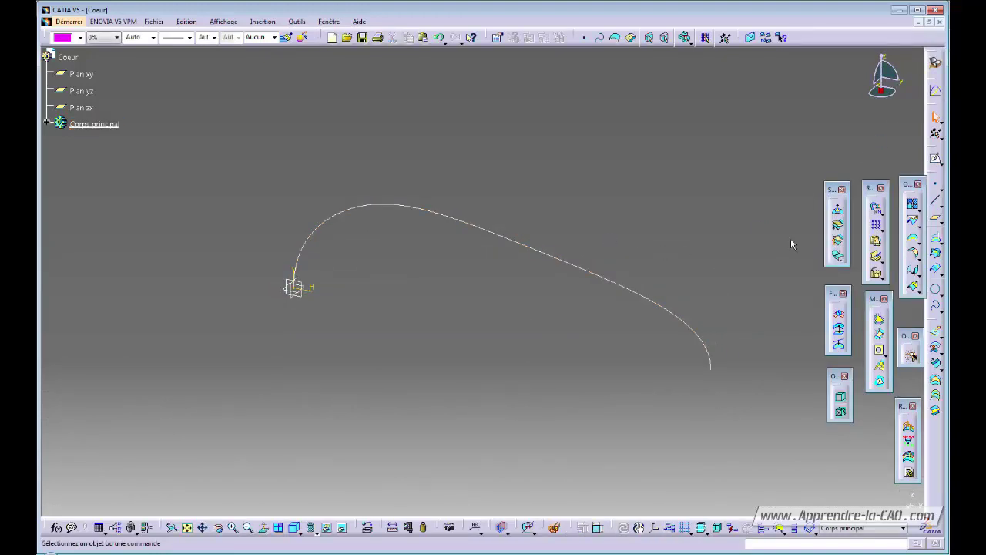
pyautogui.click(934, 160)
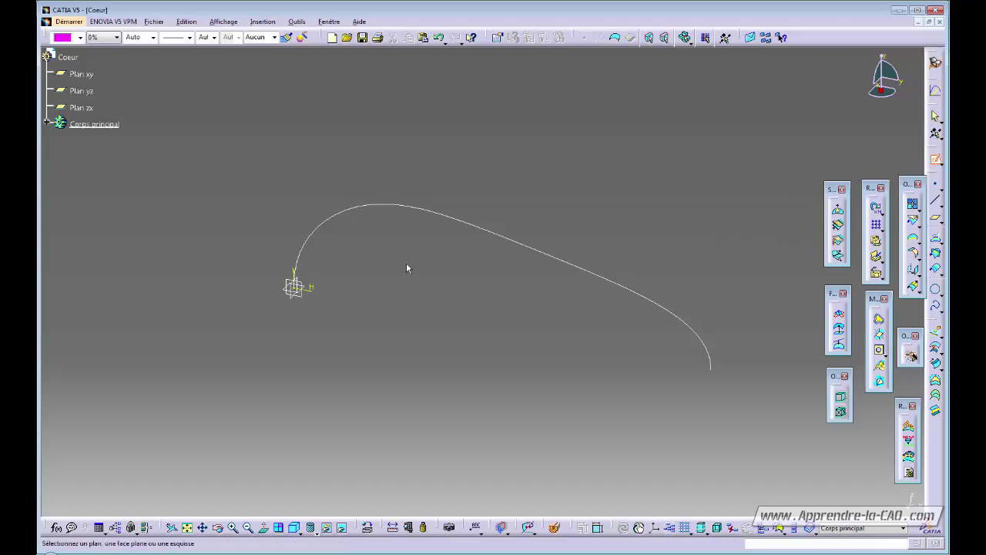
pyautogui.click(289, 289)
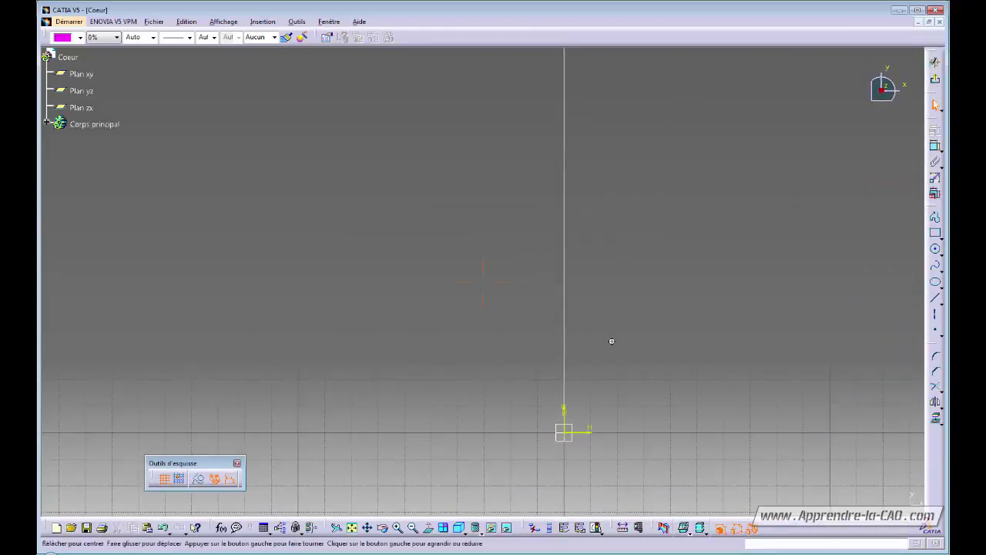
# Project the first spline's far end point onto the sketch plane and convert the projected point to a construction element.
pyautogui.moveTo(612, 341)
pyautogui.mouseDown(button='middle')
pyautogui.moveTo(424, 249)
pyautogui.moveTo(667, 279)
pyautogui.moveTo(594, 372)
pyautogui.moveTo(447, 347)
pyautogui.moveTo(462, 353)
pyautogui.mouseUp(button='middle')
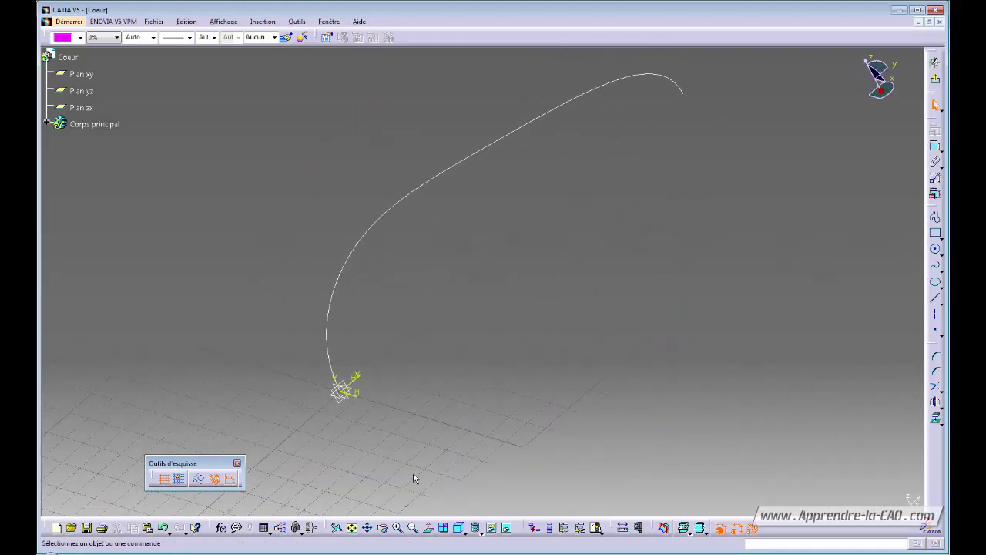
pyautogui.click(476, 530)
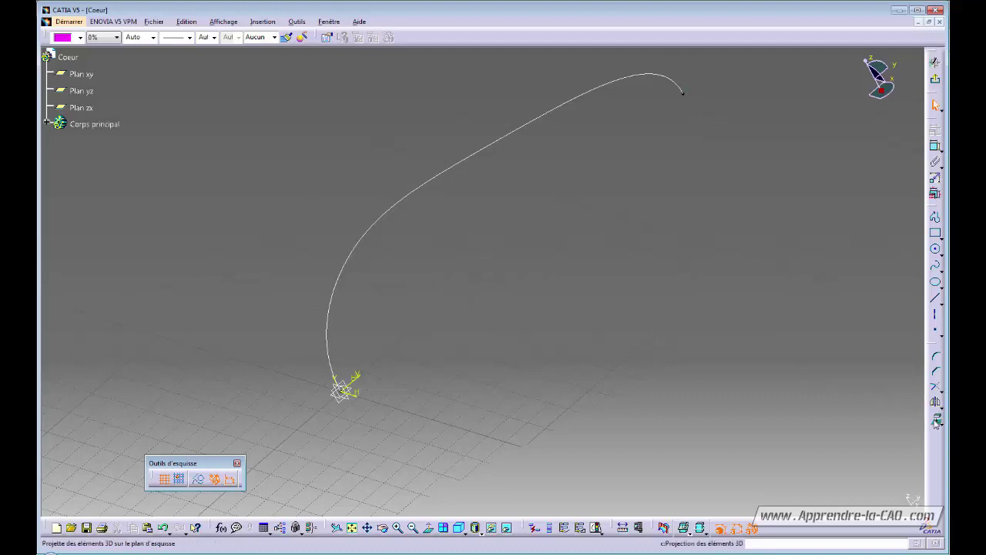
pyautogui.click(937, 420)
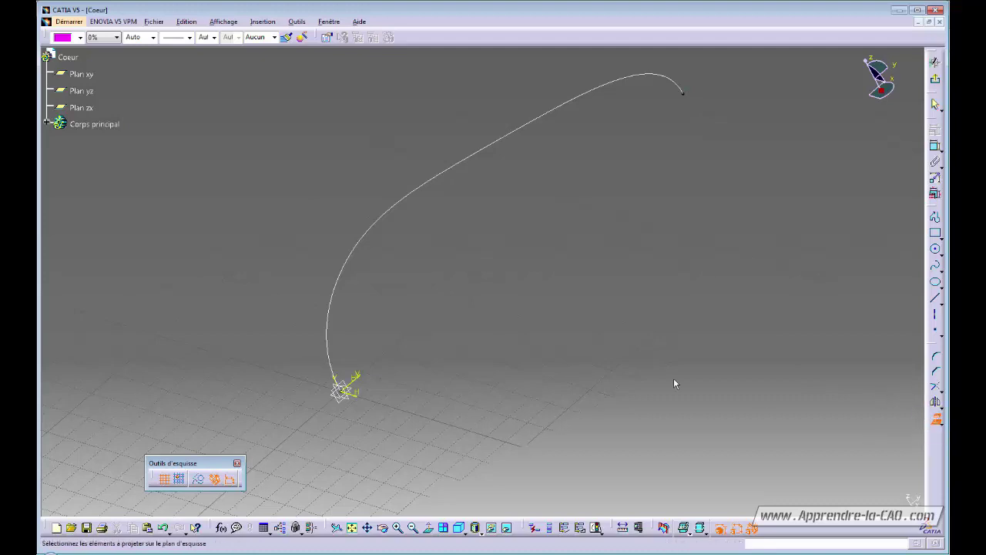
pyautogui.click(683, 97)
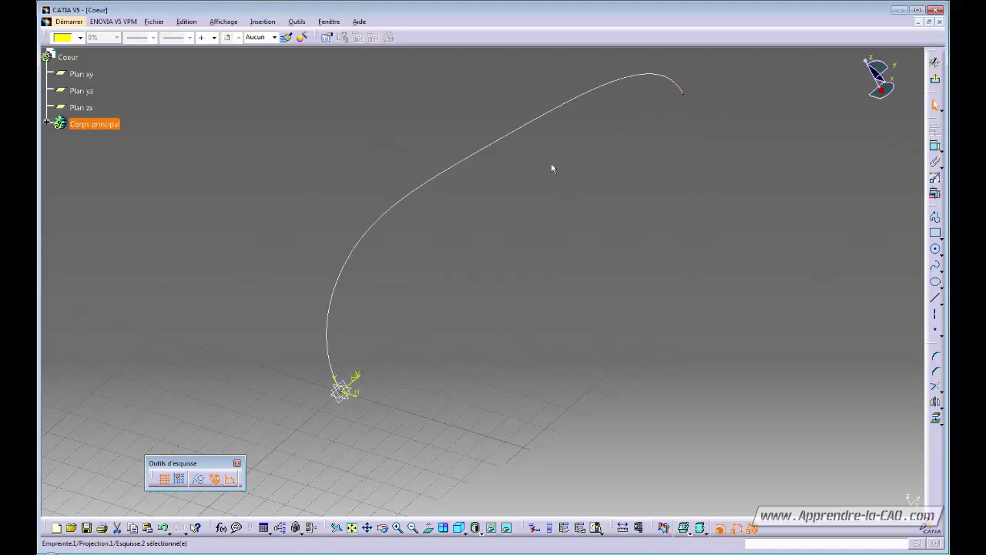
pyautogui.click(198, 479)
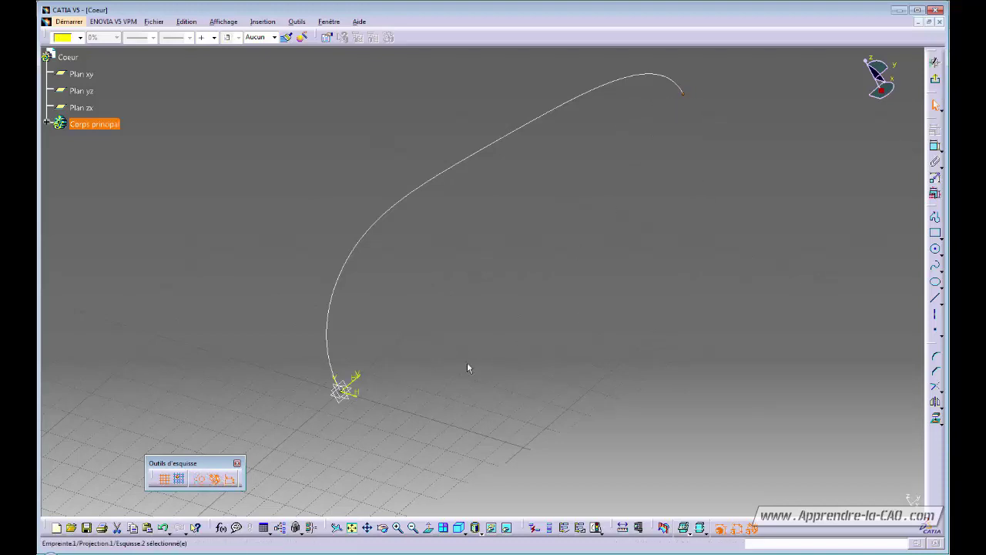
pyautogui.click(552, 339)
# Draw a standard-geometry spline through five points from the projected point, bulging to the positive H side and dipping below the origin before ending on it.
pyautogui.scroll(1, 458, 404)
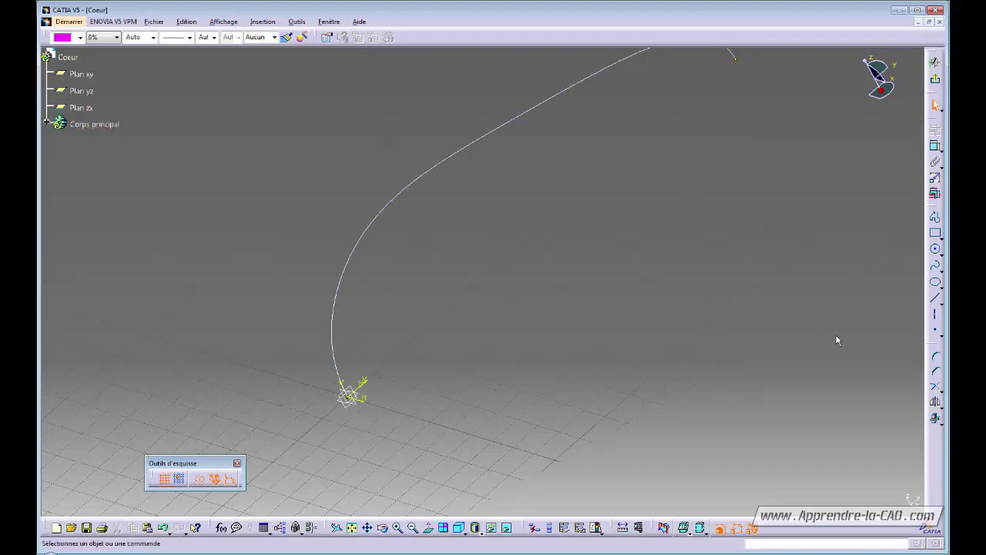
pyautogui.click(936, 265)
pyautogui.moveTo(404, 403); pyautogui.dragTo(571, 429, button='middle')
pyautogui.moveTo(680, 326); pyautogui.dragTo(647, 381, button='middle')
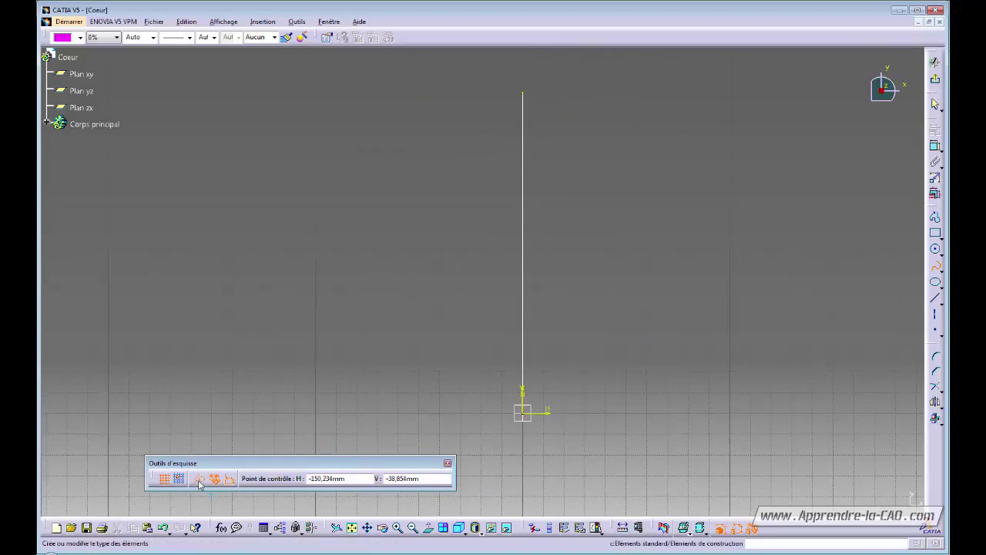
pyautogui.click(524, 90)
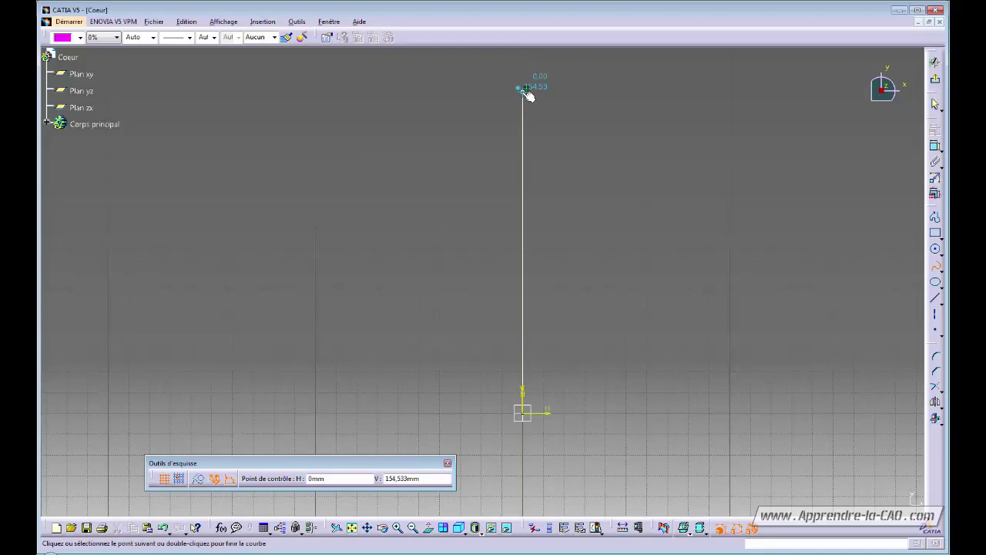
pyautogui.click(568, 116)
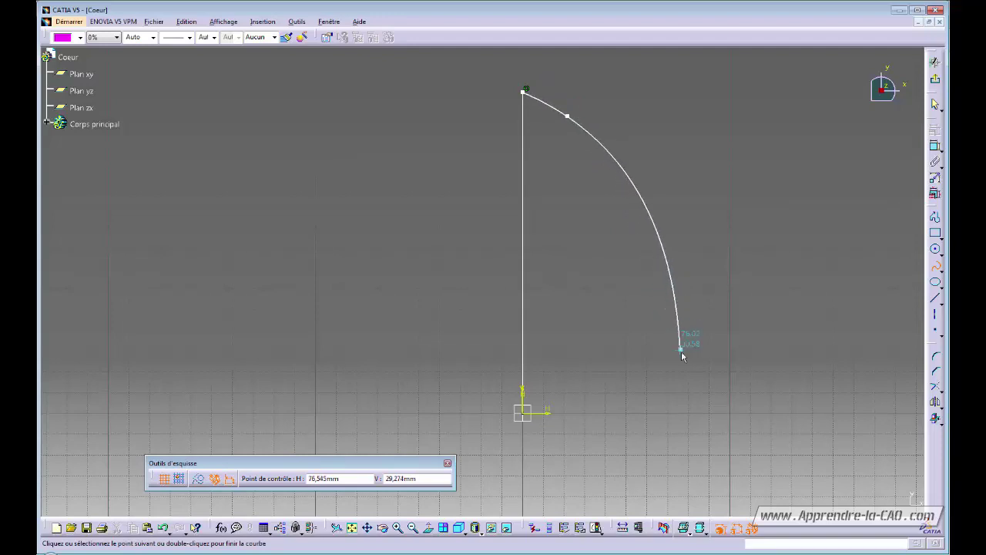
pyautogui.click(688, 441)
pyautogui.click(607, 463)
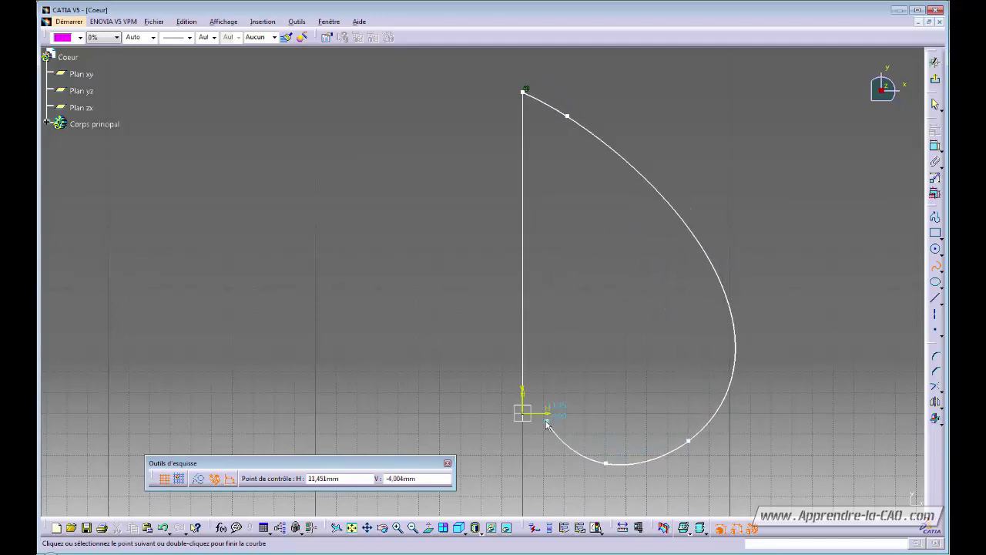
pyautogui.doubleClick(527, 415)
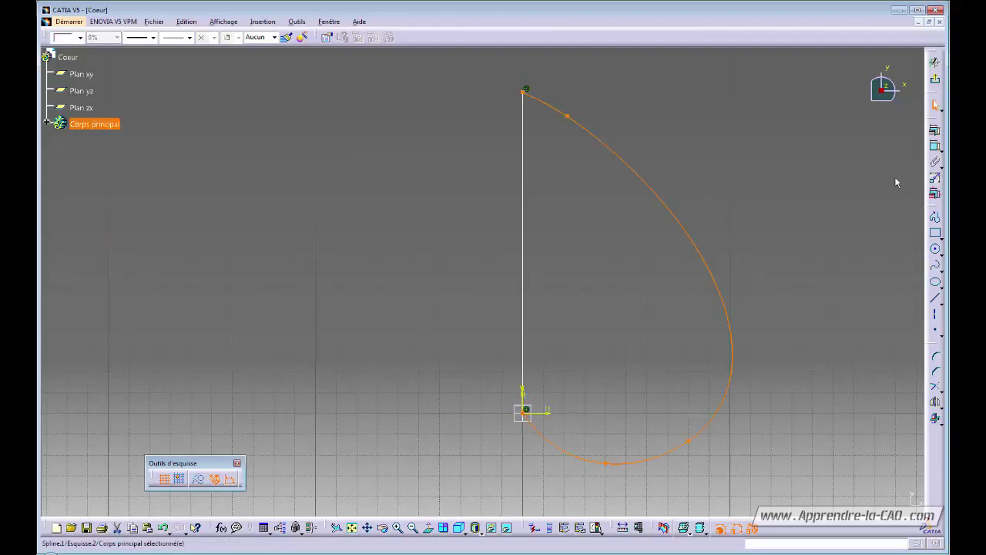
pyautogui.click(846, 315)
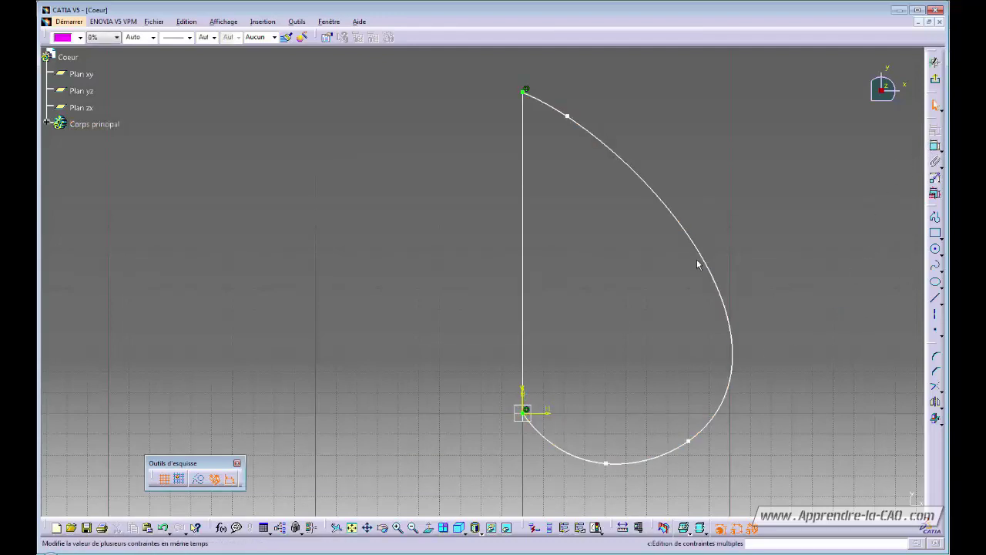
# Activate tangents at the first and fifth points of the half-heart spline.
pyautogui.doubleClick(698, 252)
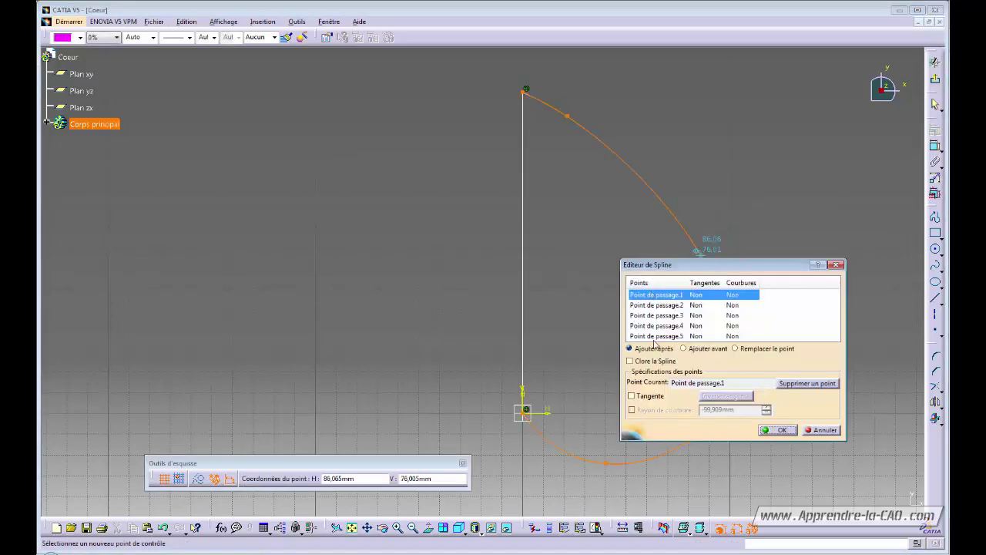
pyautogui.click(632, 395)
pyautogui.click(672, 337)
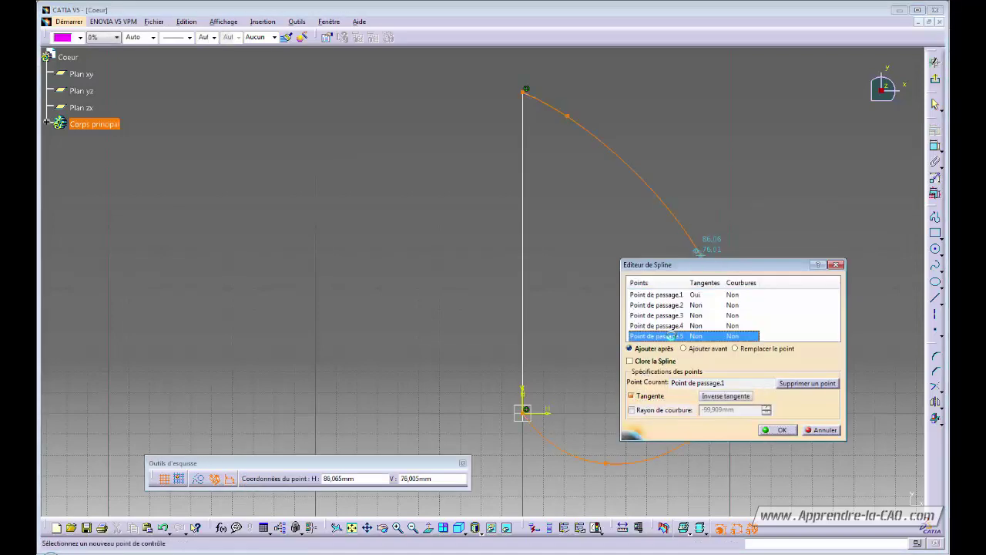
pyautogui.click(777, 430)
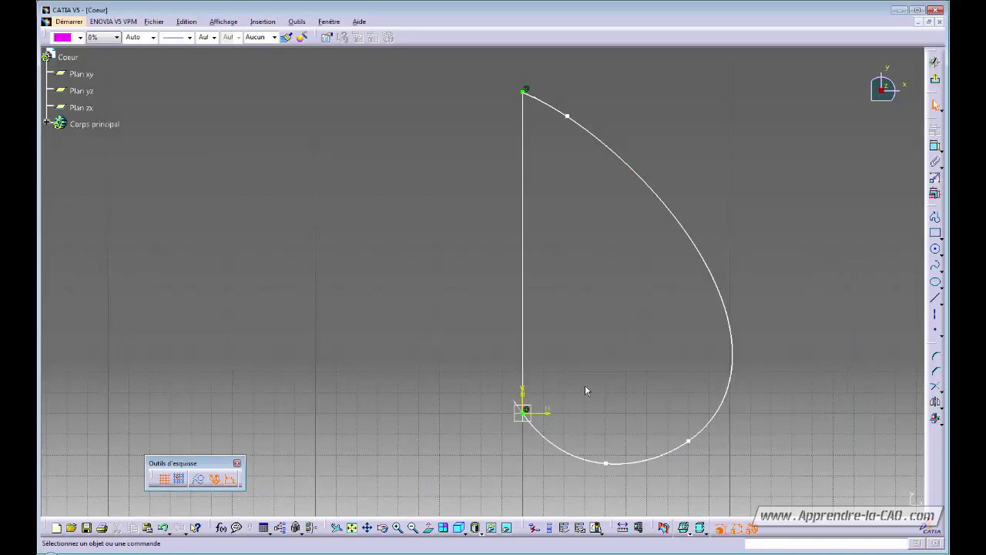
# Constrain the spline's tangent at the origin to be horizontal.
pyautogui.click(523, 410)
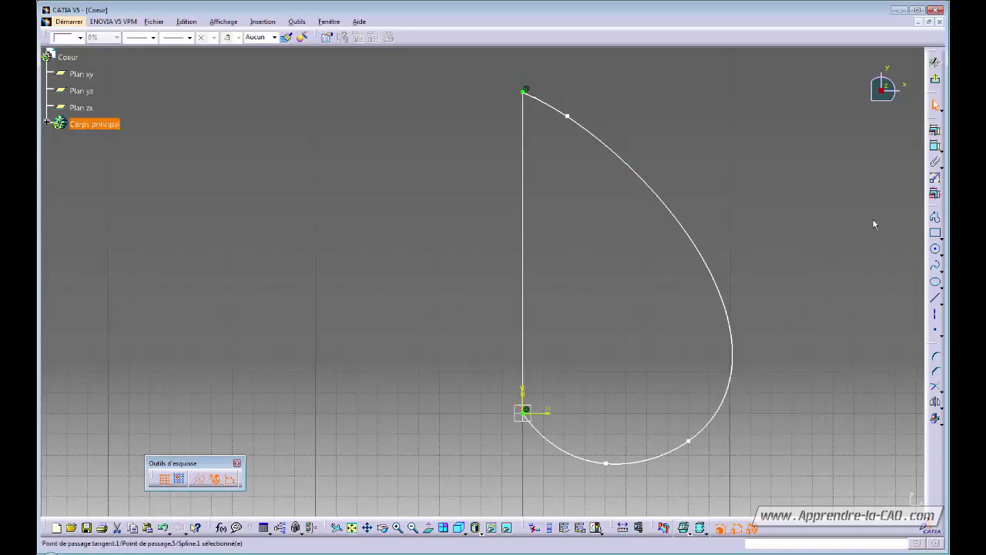
pyautogui.click(936, 144)
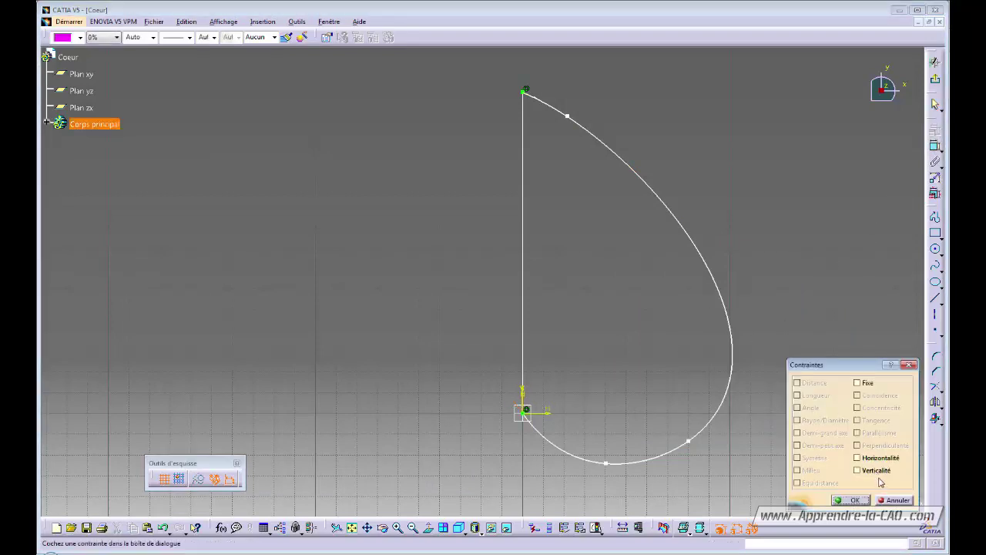
pyautogui.click(873, 460)
pyautogui.click(849, 499)
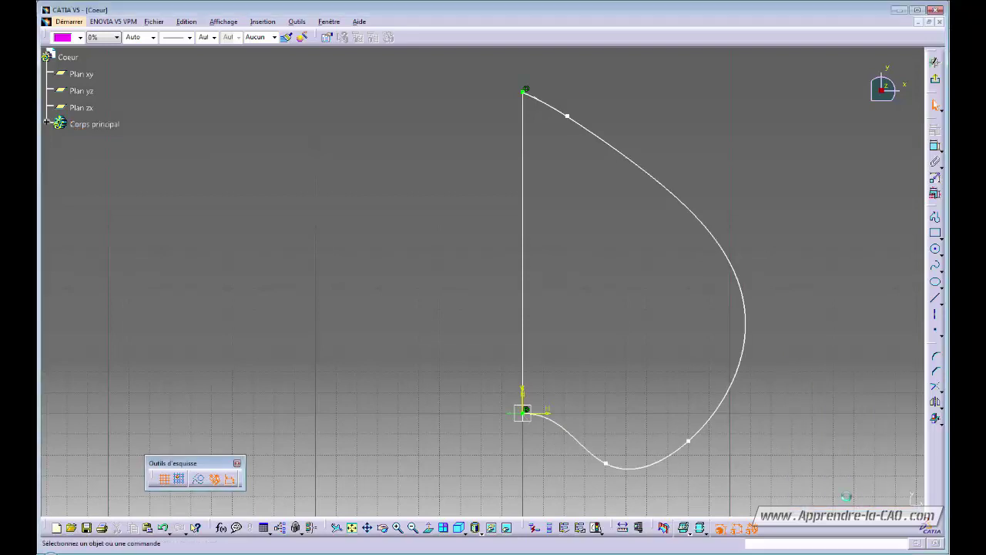
# Constrain the spline's tangent at the projected end point to be vertical.
pyautogui.click(530, 102)
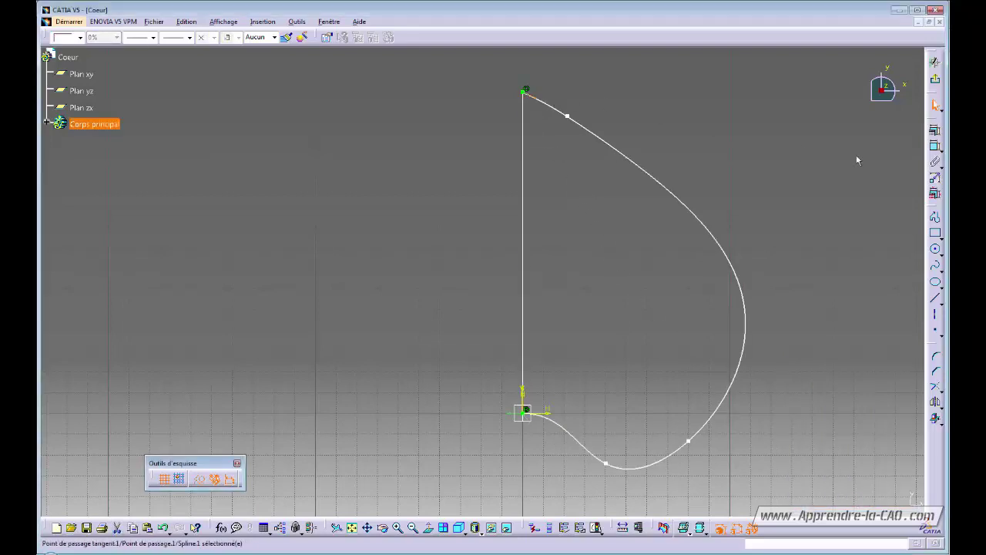
pyautogui.click(936, 144)
pyautogui.click(874, 470)
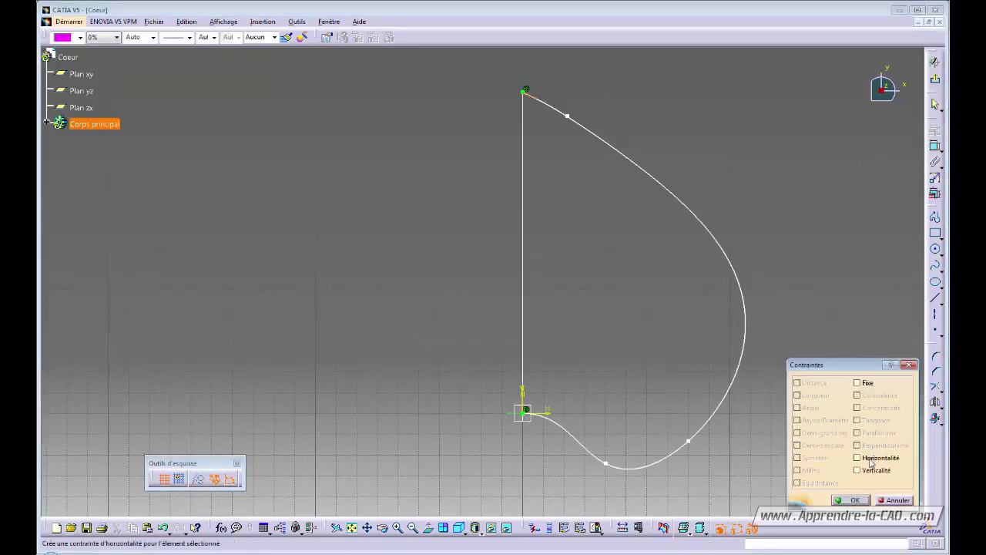
pyautogui.click(850, 499)
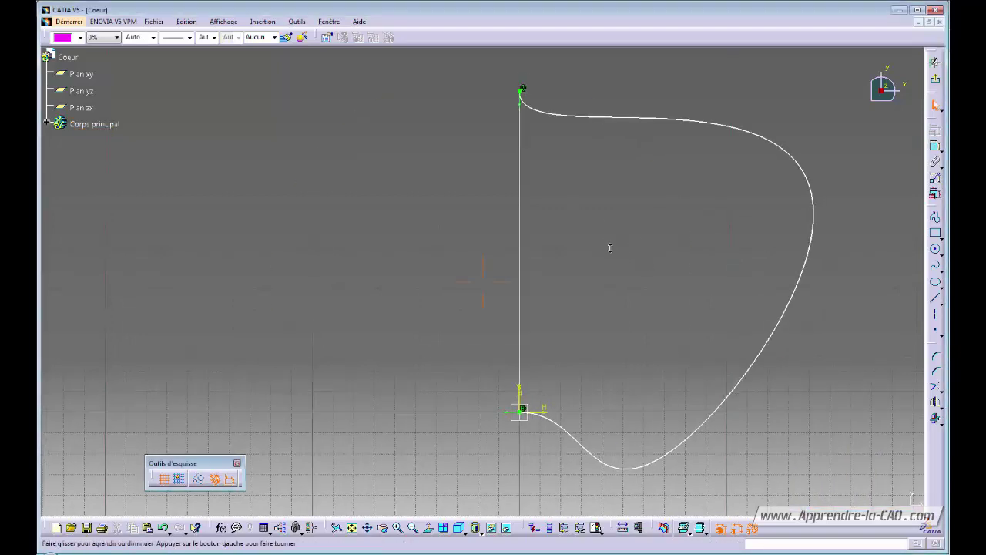
# Remove the vertical constraint from the tangent at the projected end point.
pyautogui.click(524, 104)
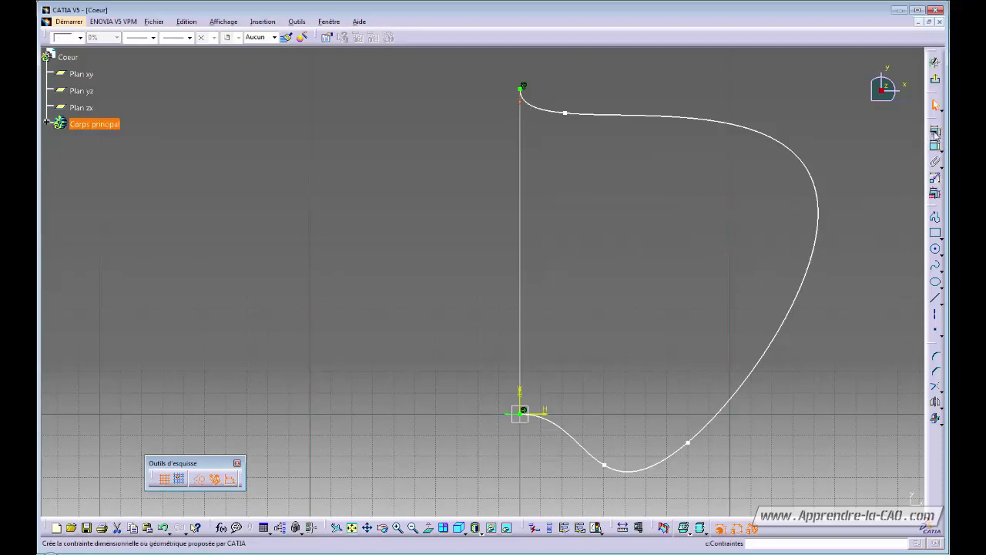
pyautogui.click(935, 130)
pyautogui.click(857, 470)
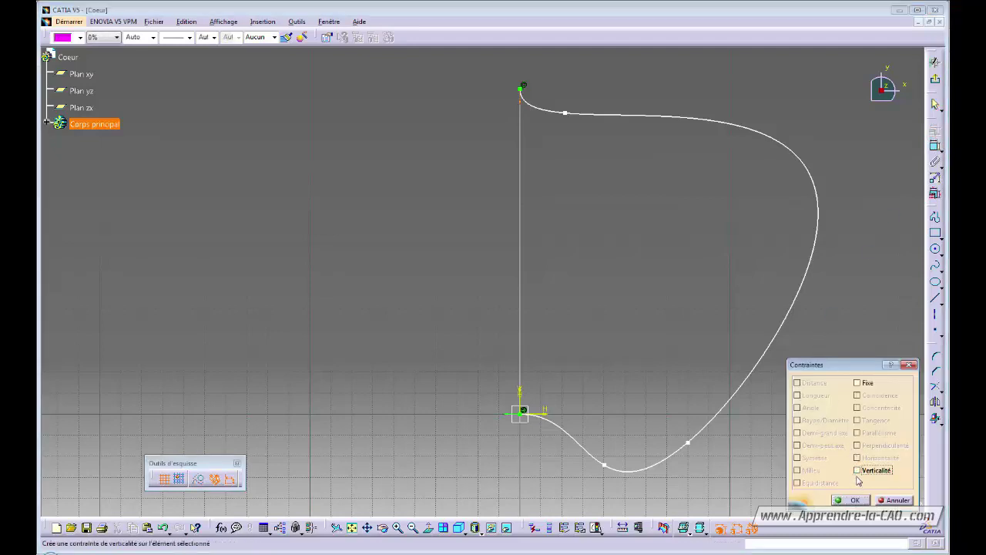
pyautogui.click(851, 500)
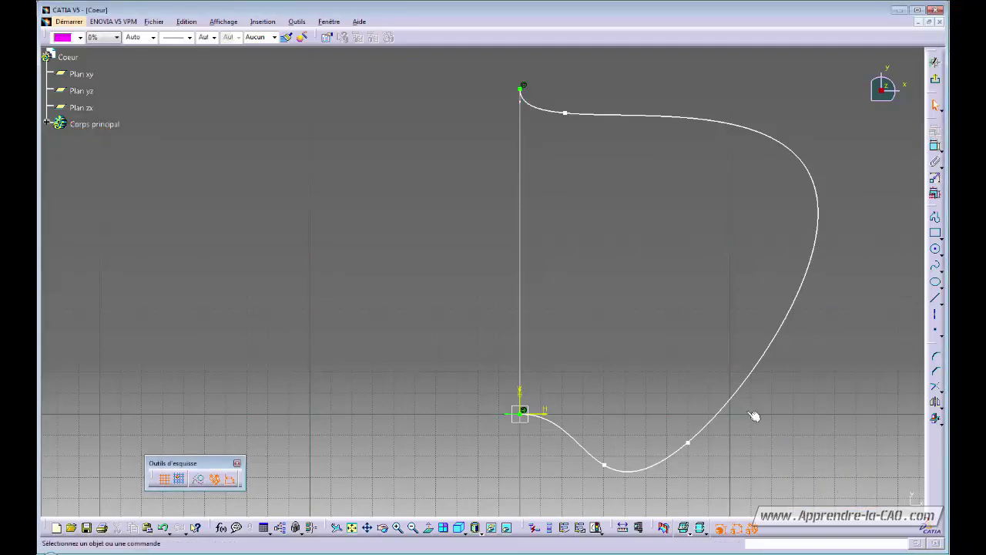
# Constrain the spline's tangent at the projected end point to be horizontal.
pyautogui.click(530, 106)
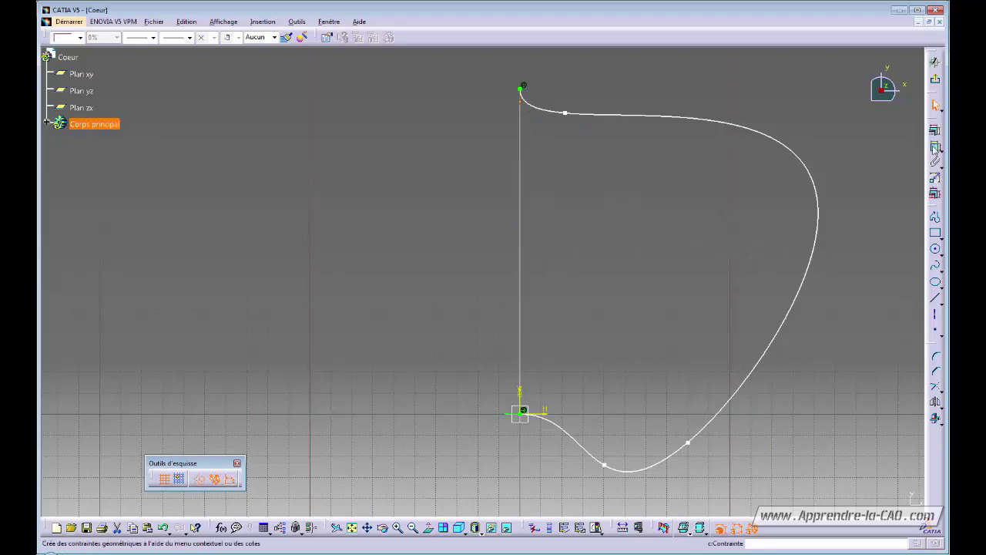
pyautogui.click(934, 131)
pyautogui.click(878, 459)
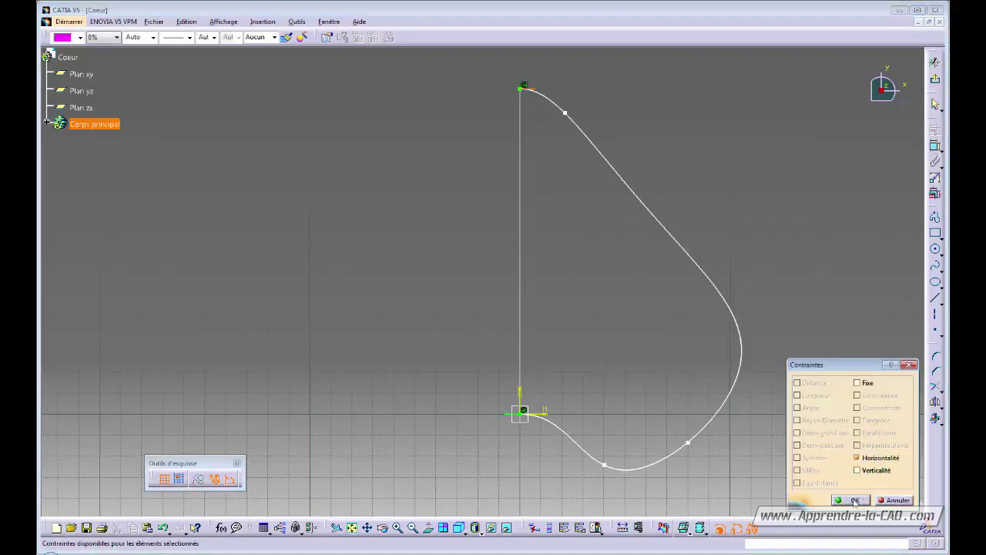
pyautogui.click(850, 500)
# Reshape the half-heart by moving the second point down and outward, the third slightly inward and the fourth up and inward, and exit the sketch.
pyautogui.moveTo(567, 113); pyautogui.dragTo(618, 168)
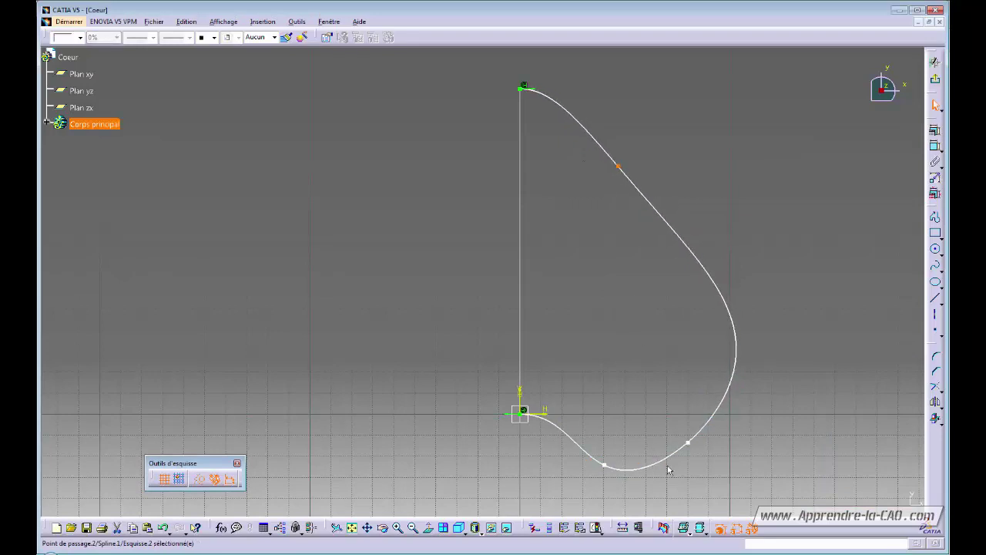
pyautogui.moveTo(688, 443)
pyautogui.mouseDown()
pyautogui.moveTo(704, 409)
pyautogui.moveTo(689, 445)
pyautogui.moveTo(679, 443)
pyautogui.mouseUp()
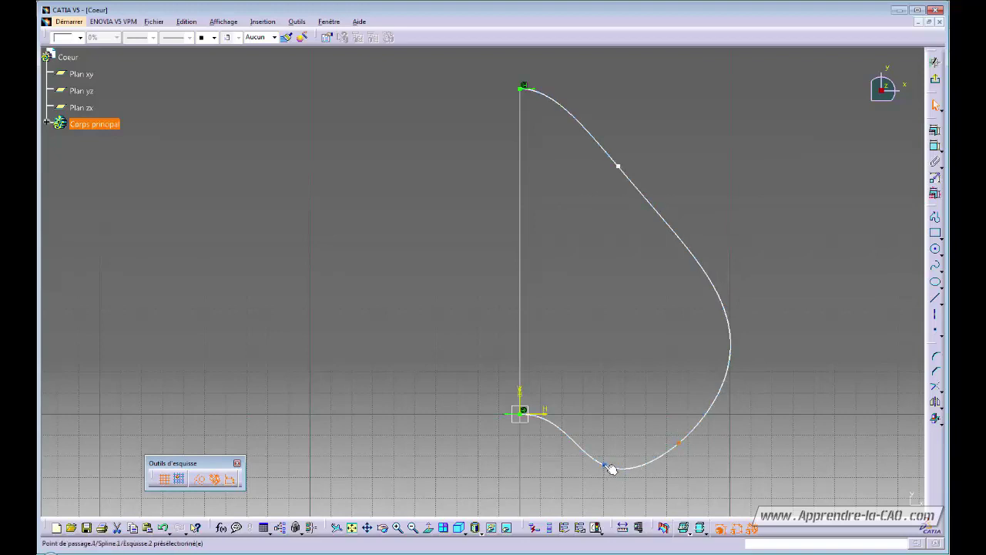
pyautogui.moveTo(608, 468); pyautogui.dragTo(588, 445)
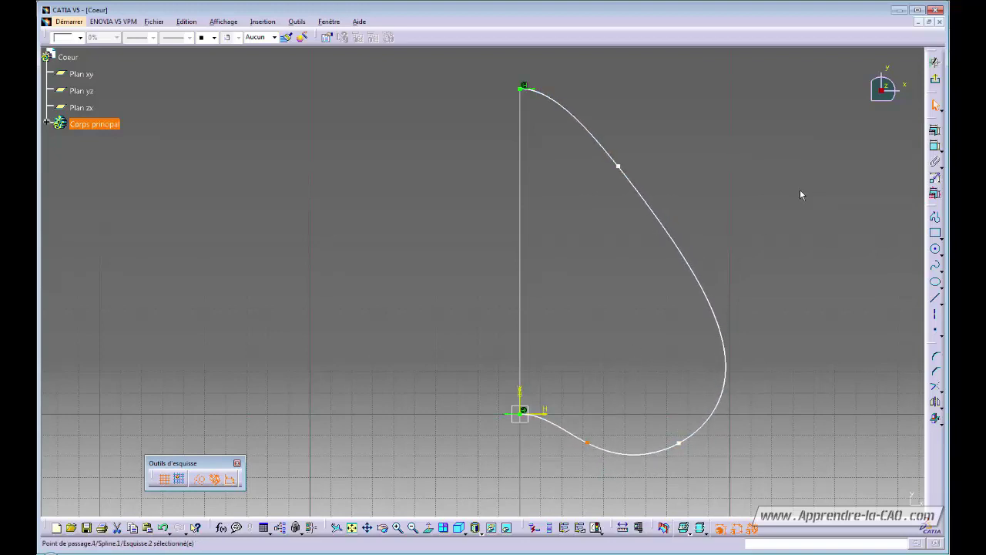
pyautogui.click(935, 79)
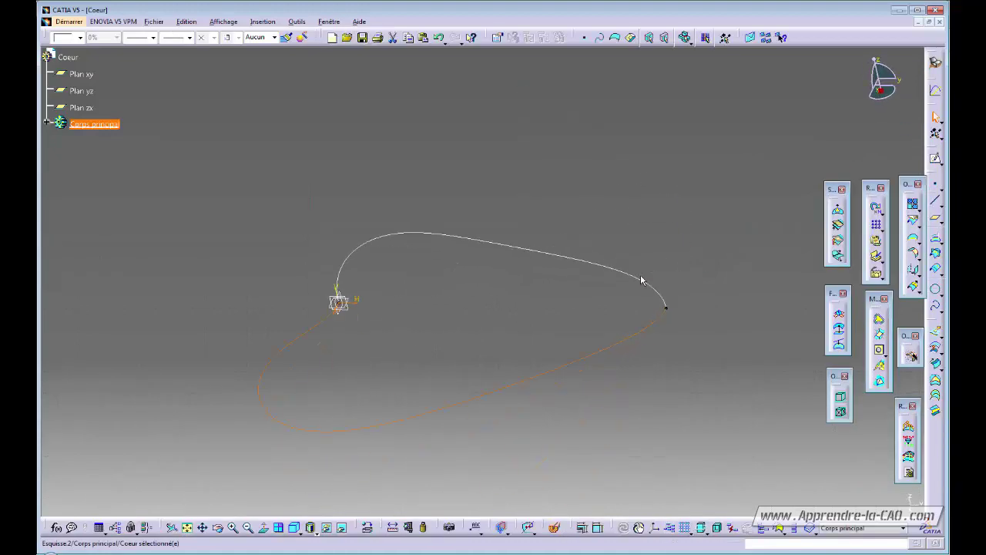
# Insert a geometrical set under Corps principal containing Esquisse.1 and Esquisse.2, without entering a custom name.
pyautogui.click(405, 324)
pyautogui.moveTo(405, 324); pyautogui.dragTo(432, 343, button='middle')
pyautogui.click(47, 122)
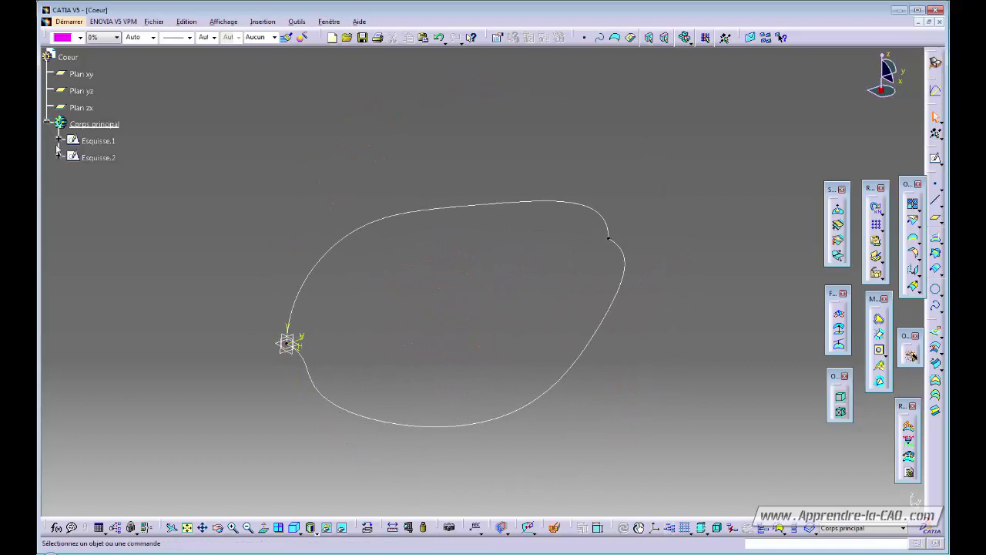
pyautogui.click(99, 141)
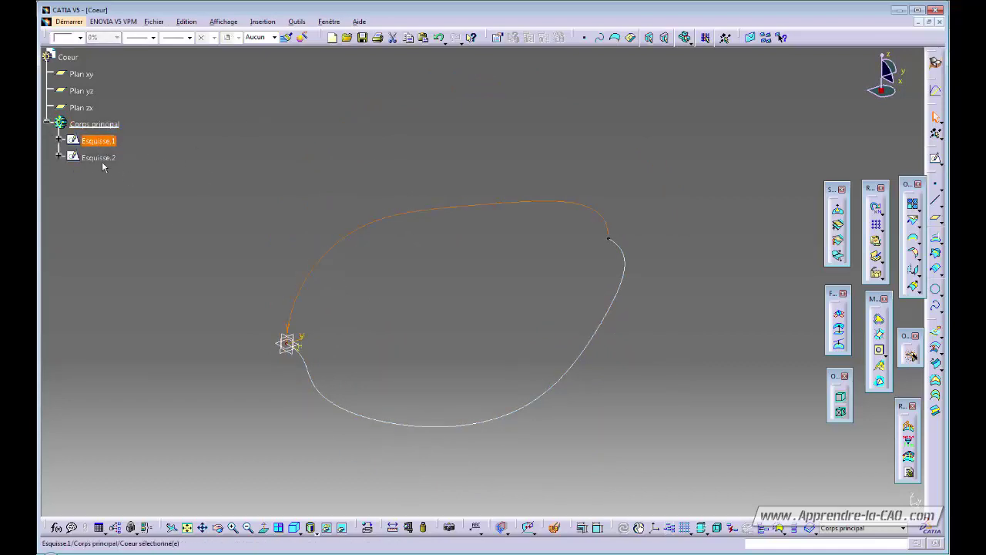
pyautogui.keyDown('ctrl'); pyautogui.click(105, 158); pyautogui.keyUp('ctrl')
pyautogui.click(262, 22)
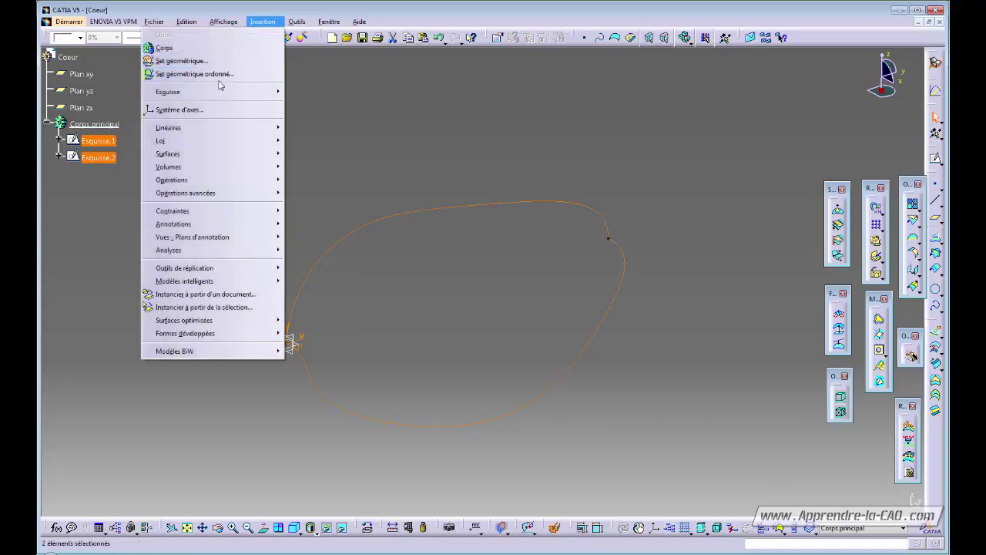
pyautogui.click(183, 61)
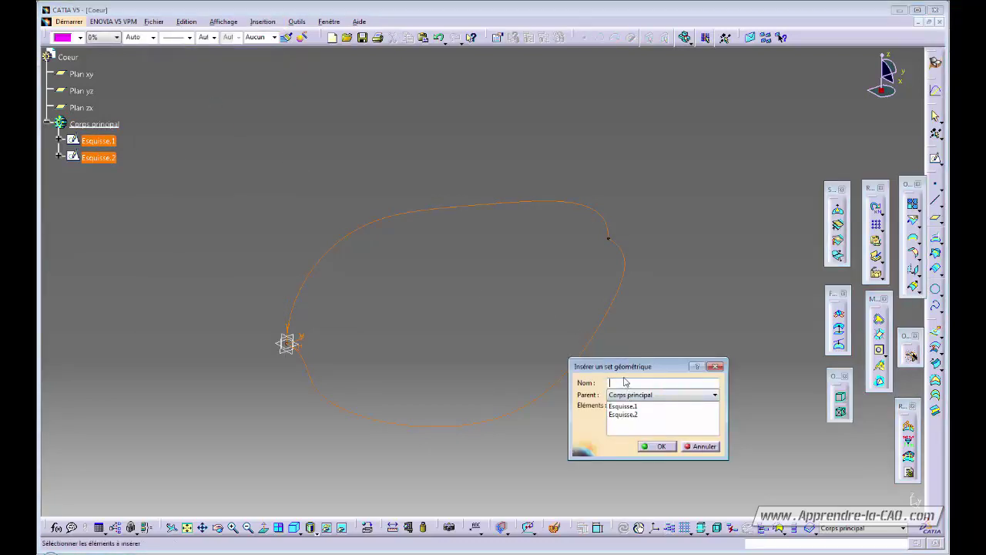
pyautogui.click(659, 446)
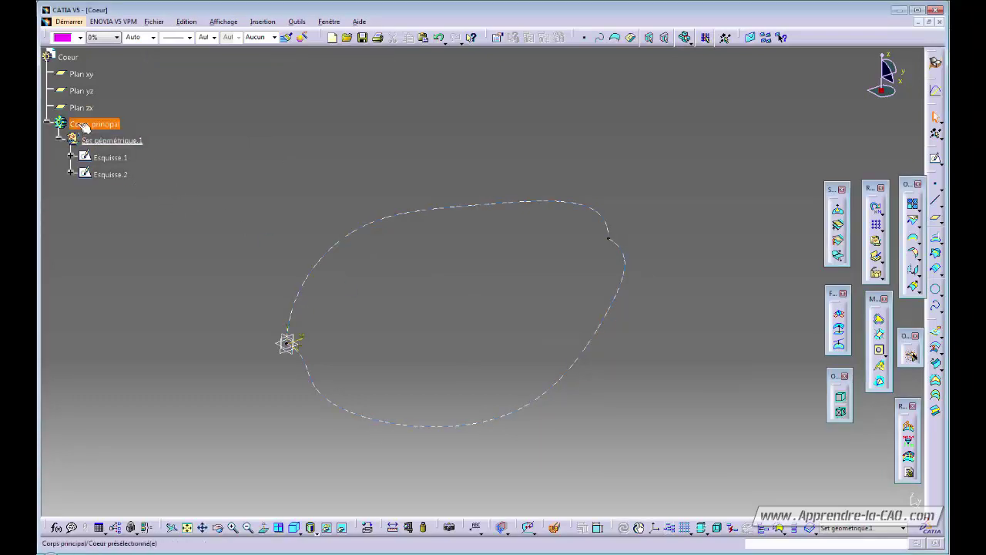
# Change the parent of Set géométrique.1 to the Coeur part, at the last position.
pyautogui.rightClick(120, 145)
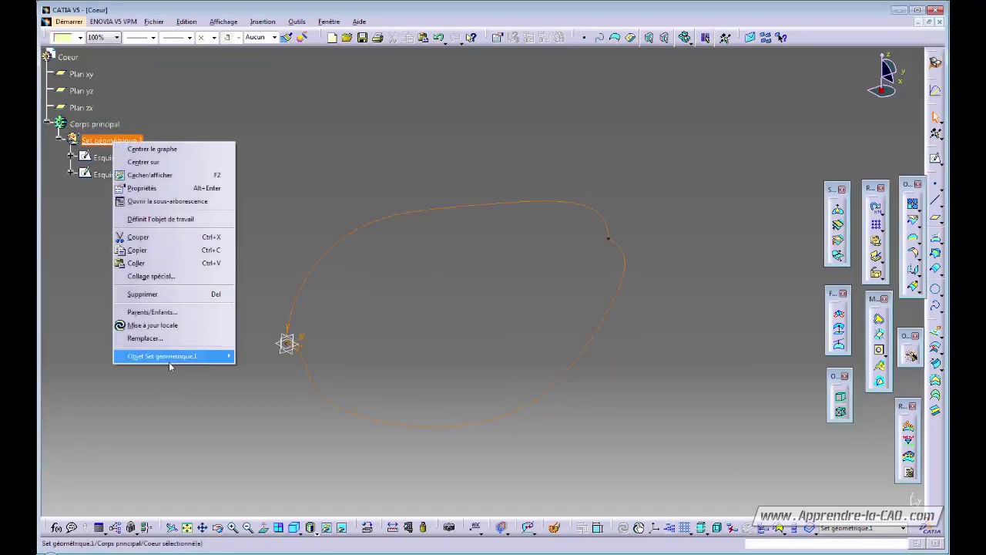
pyautogui.moveTo(173, 358)
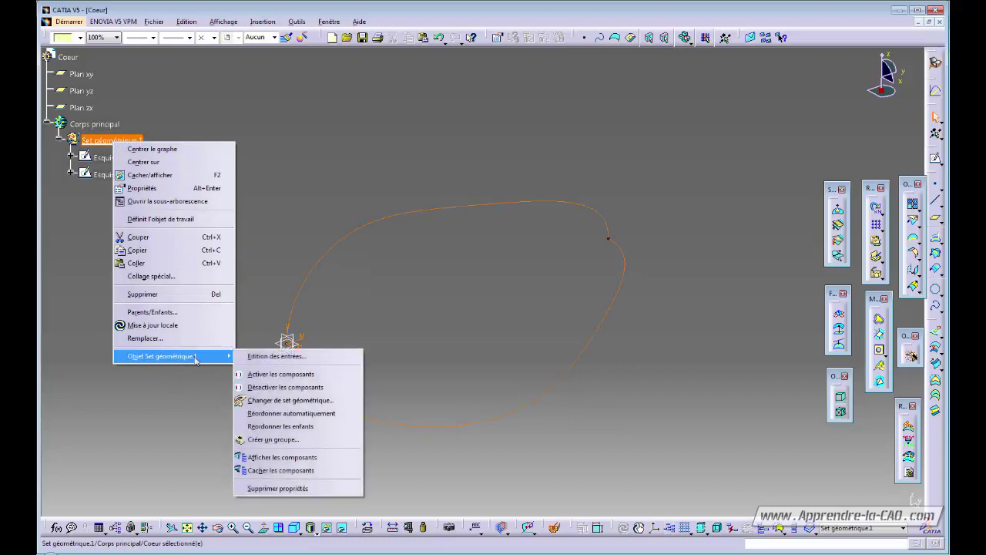
pyautogui.click(278, 401)
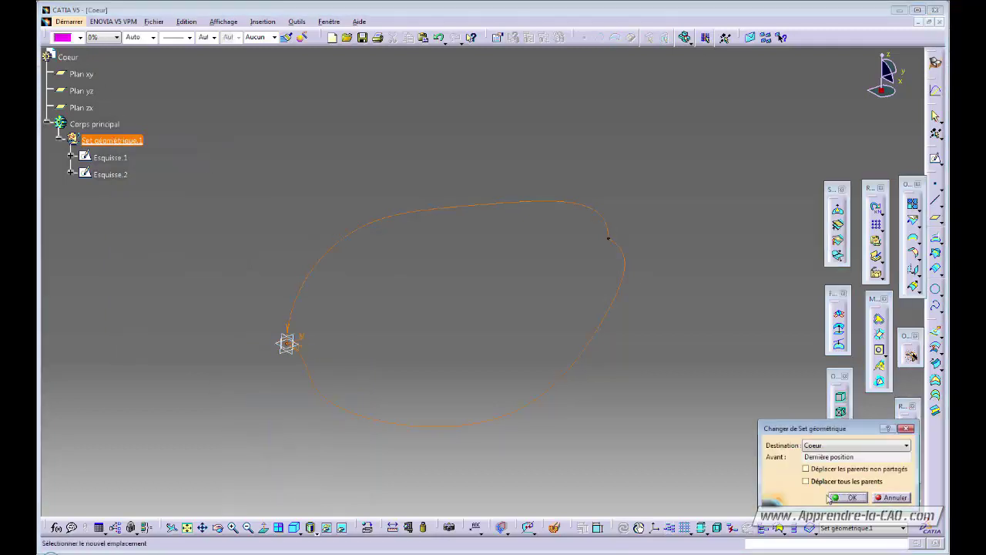
pyautogui.click(851, 497)
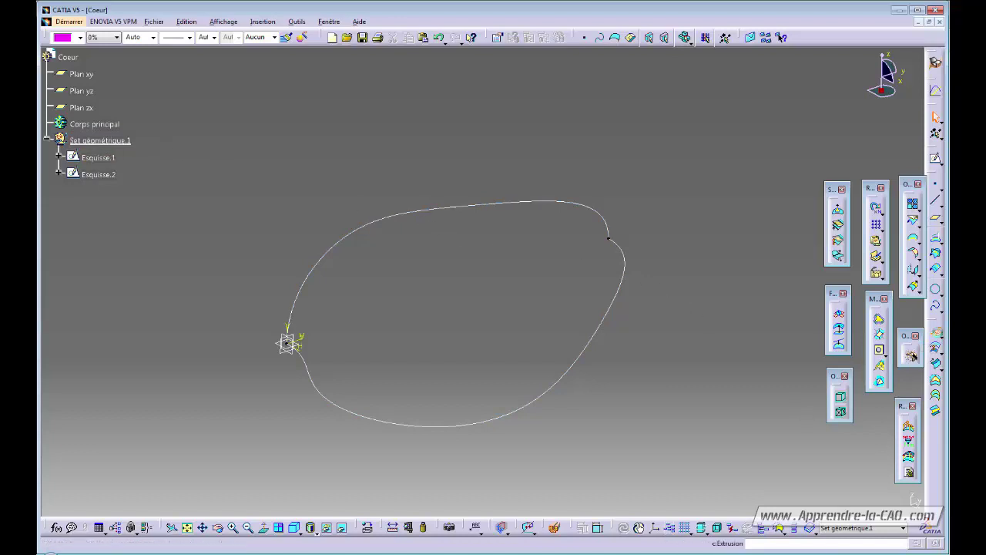
# Extrude Esquisse.1 as a 20 mm surface along the sketch normal, in the reversed direction.
pyautogui.press('Return')
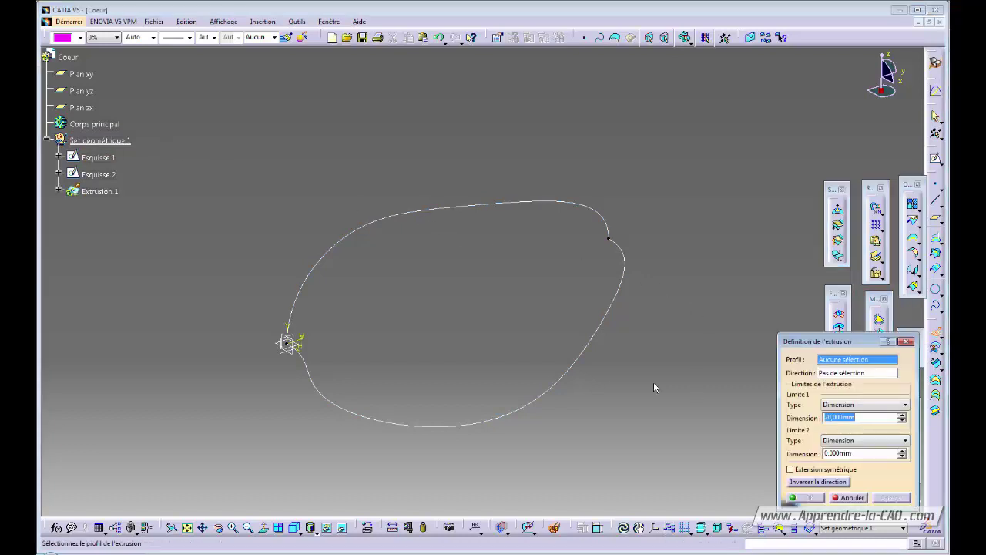
pyautogui.click(383, 221)
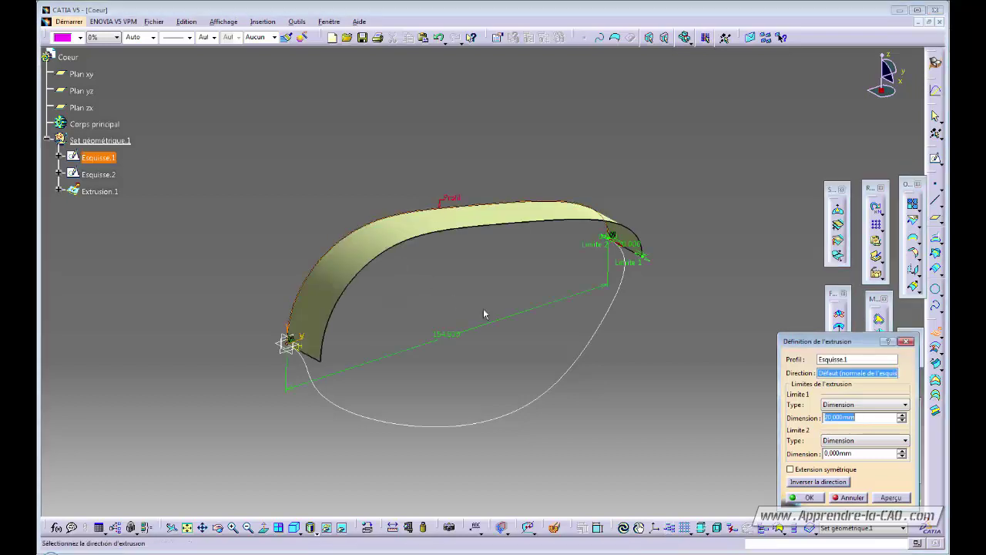
pyautogui.click(815, 484)
pyautogui.click(808, 498)
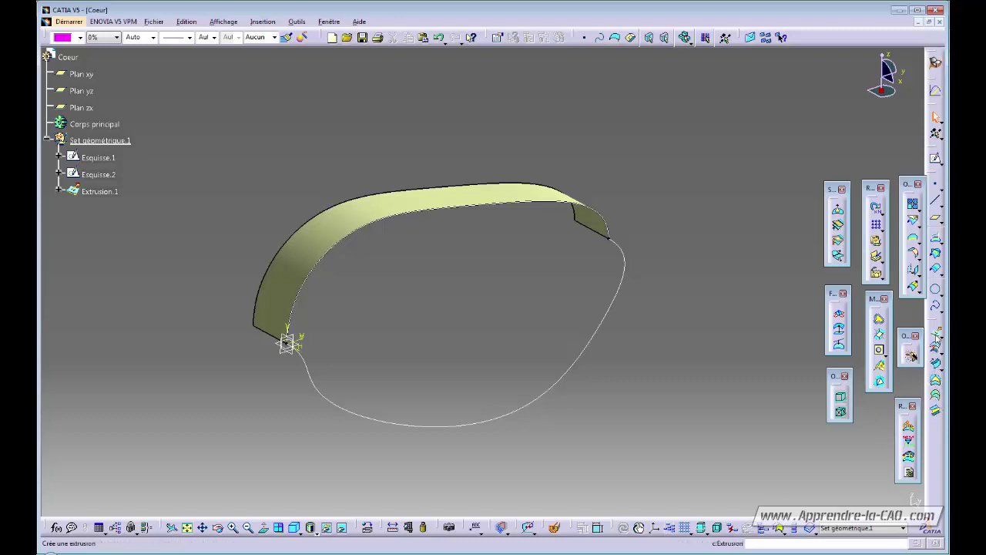
# Extrude Esquisse.2 as a 20 mm surface along the sketch normal, in the reversed direction.
pyautogui.click(936, 333)
pyautogui.click(592, 348)
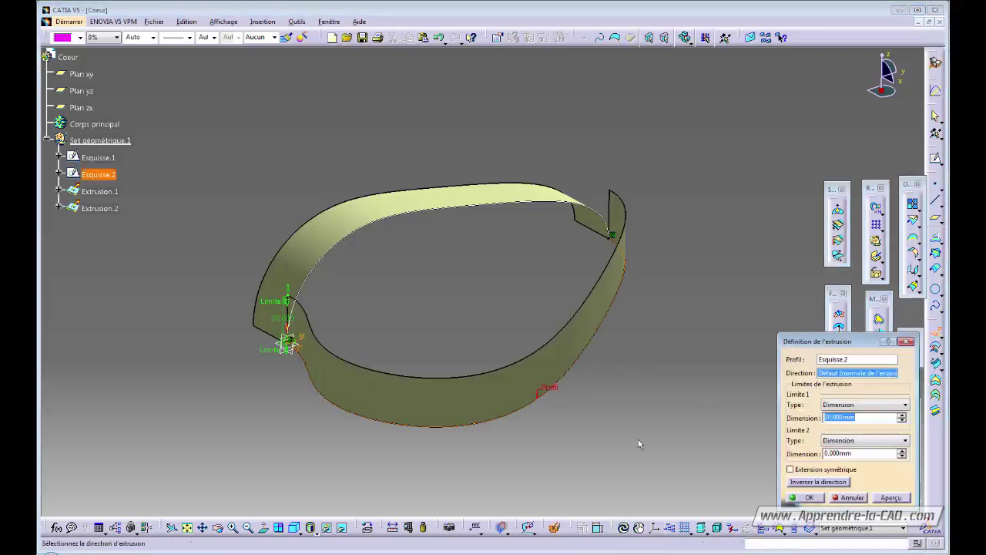
pyautogui.click(811, 483)
pyautogui.click(809, 498)
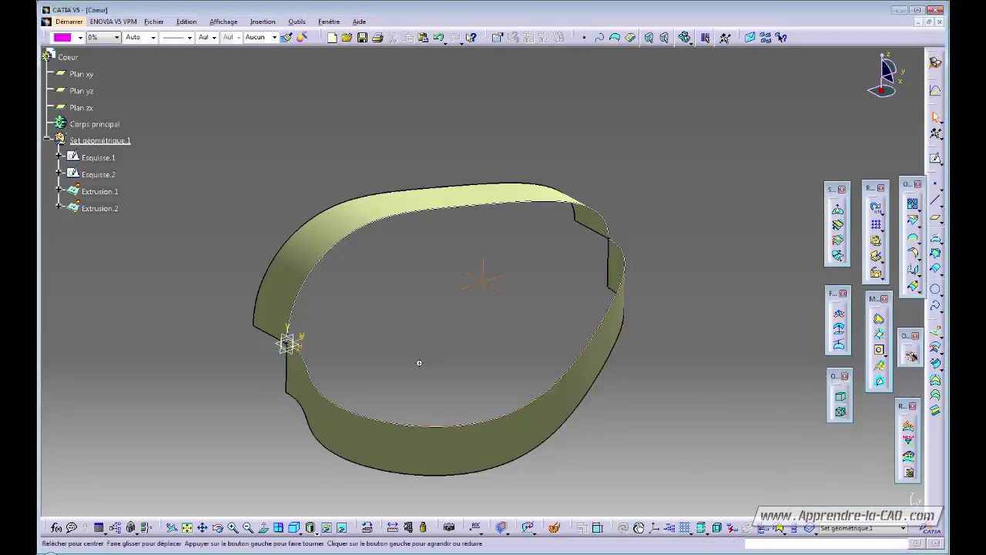
# Create a fill surface bounded by Esquisse.1 and Esquisse.2, with Extrusion.1 and Extrusion.2 as their respective supports in tangent continuity.
pyautogui.moveTo(419, 359); pyautogui.dragTo(404, 326, button='middle')
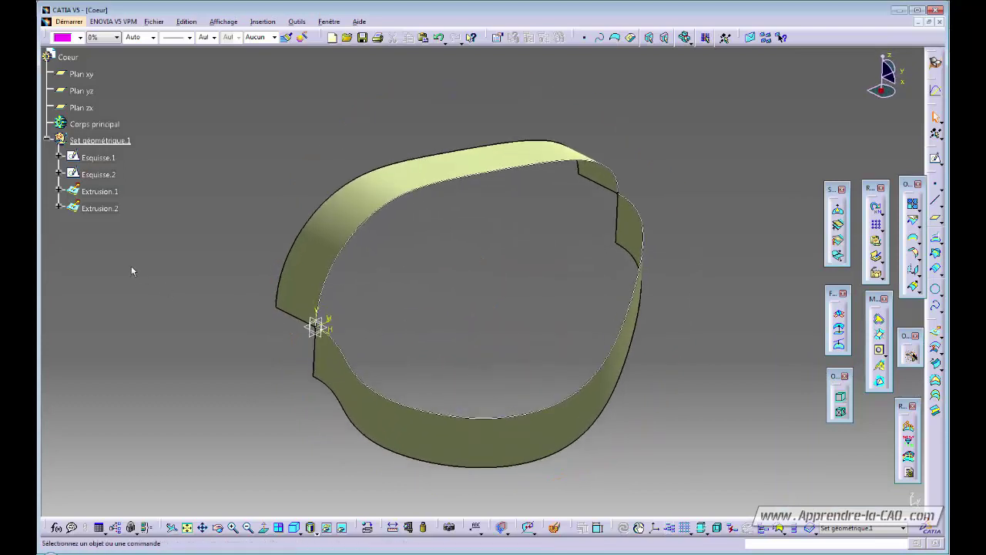
pyautogui.moveTo(132, 270); pyautogui.dragTo(437, 322, button='middle')
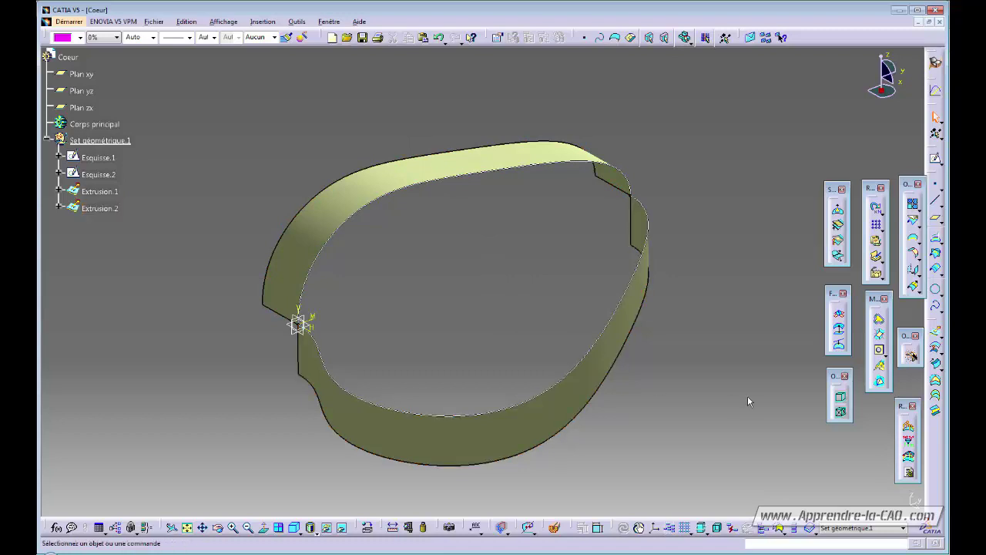
pyautogui.click(936, 380)
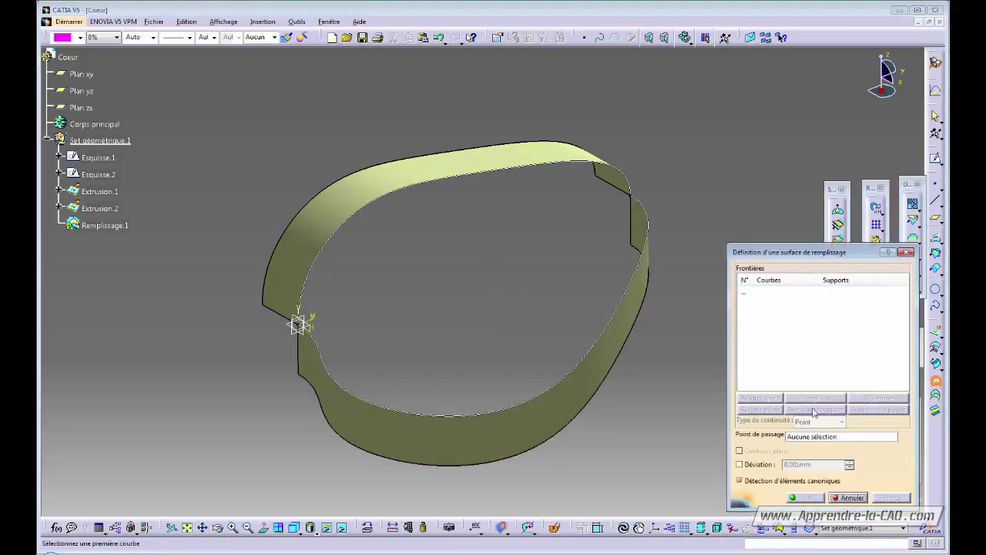
pyautogui.click(389, 205)
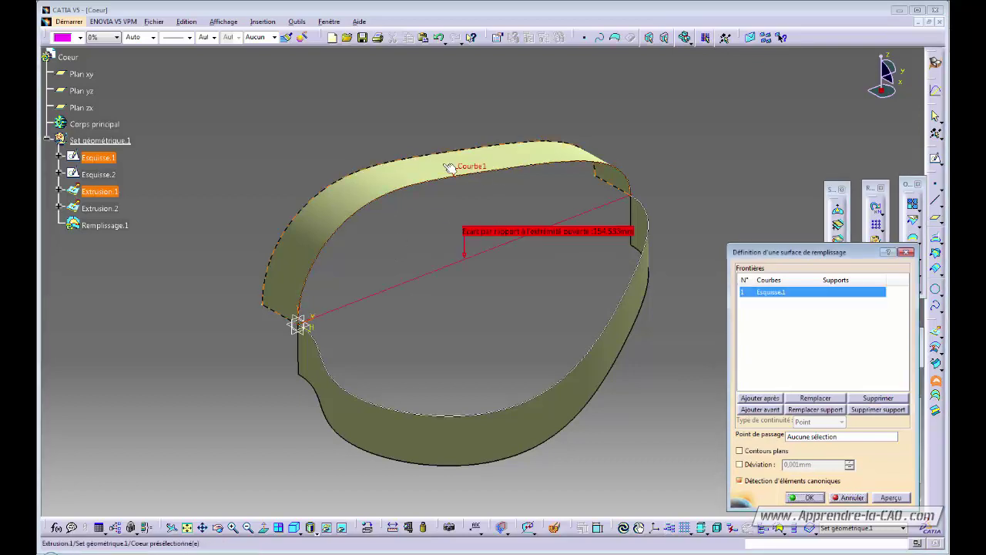
pyautogui.click(414, 173)
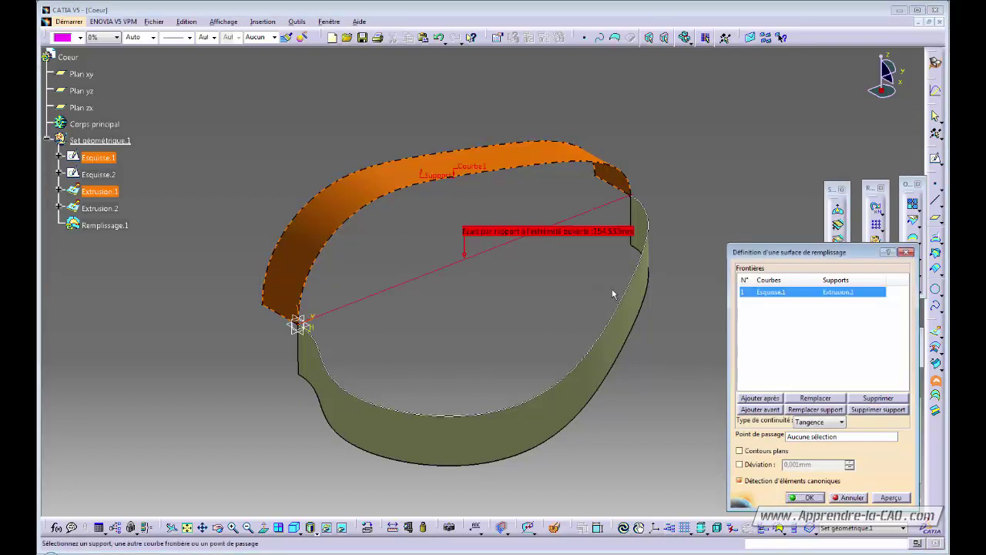
pyautogui.click(631, 299)
pyautogui.click(619, 341)
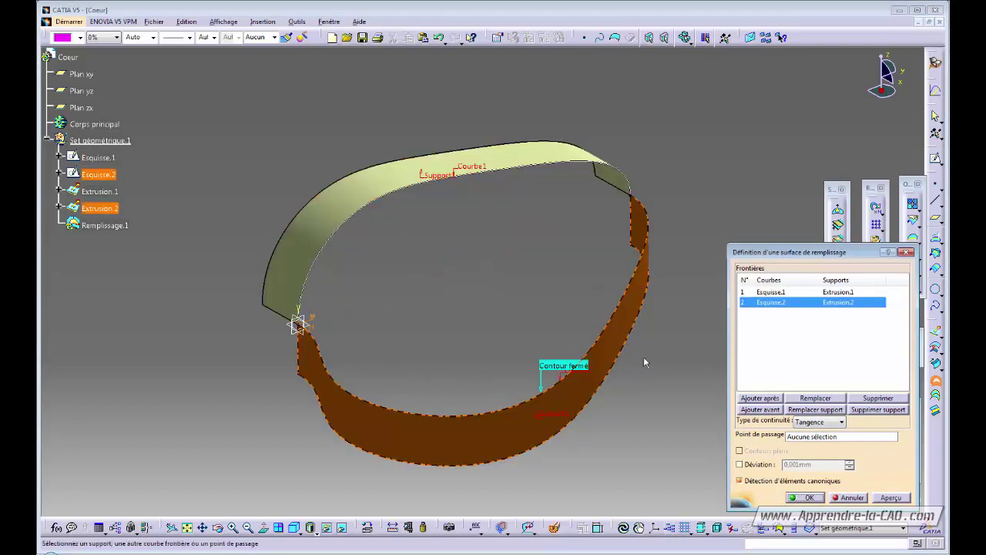
pyautogui.click(889, 497)
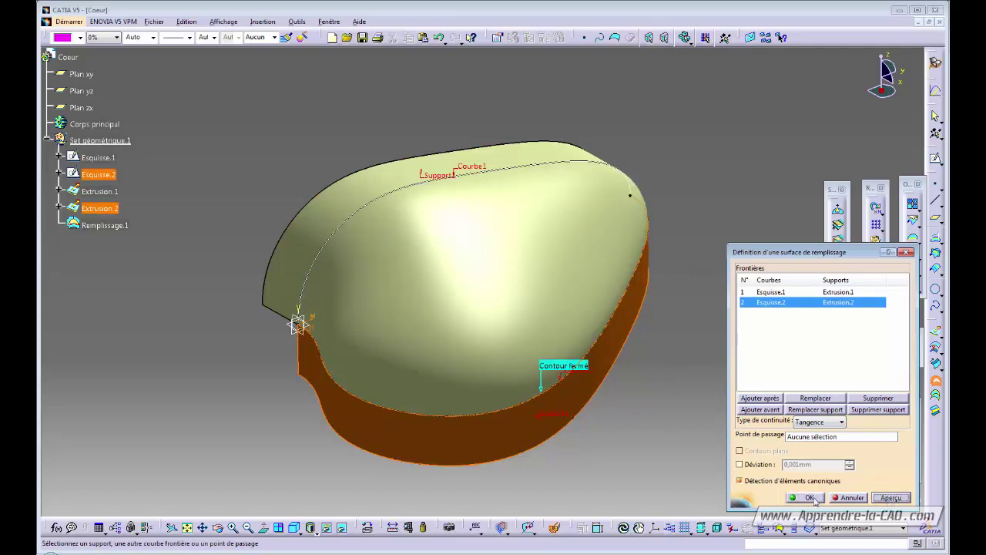
pyautogui.click(812, 498)
# Hide Extrusion.1, Extrusion.2, Esquisse.1 and Esquisse.2, leaving only the fill surface displayed.
pyautogui.moveTo(455, 362); pyautogui.dragTo(273, 331, button='middle')
pyautogui.click(91, 191)
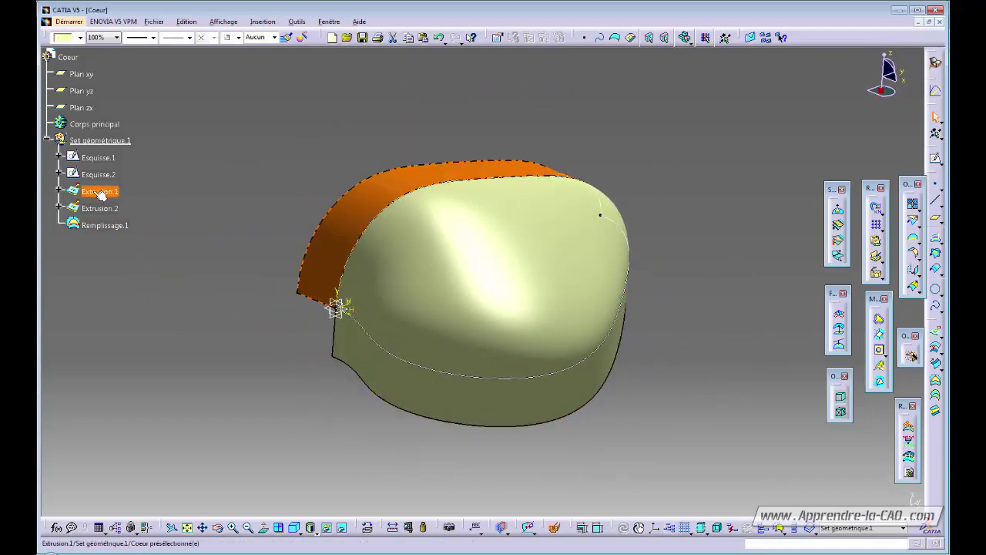
pyautogui.hotkey('ctrl', 'h')
pyautogui.click(98, 208)
pyautogui.hotkey('ctrl', 'h')
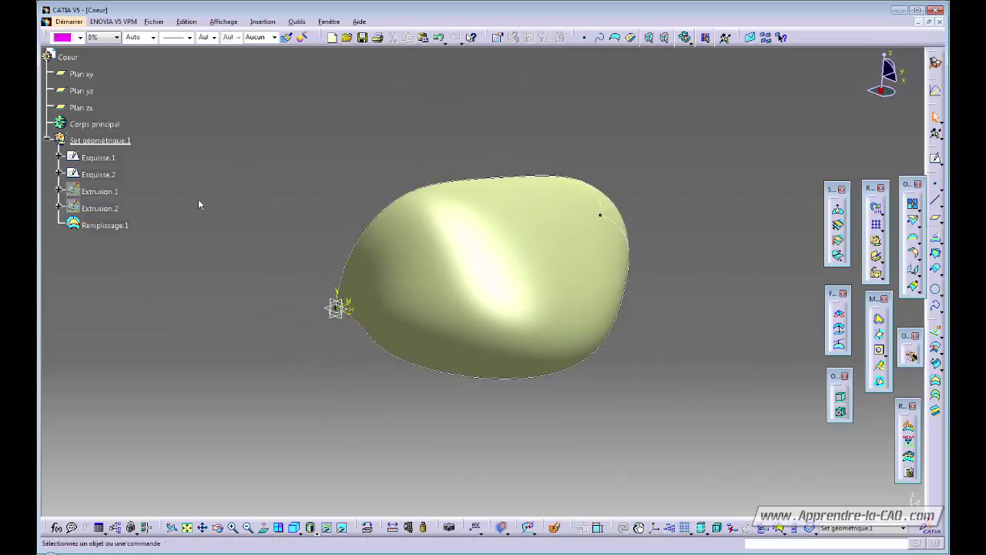
pyautogui.click(98, 157)
pyautogui.hotkey('ctrl', 'h')
pyautogui.click(99, 175)
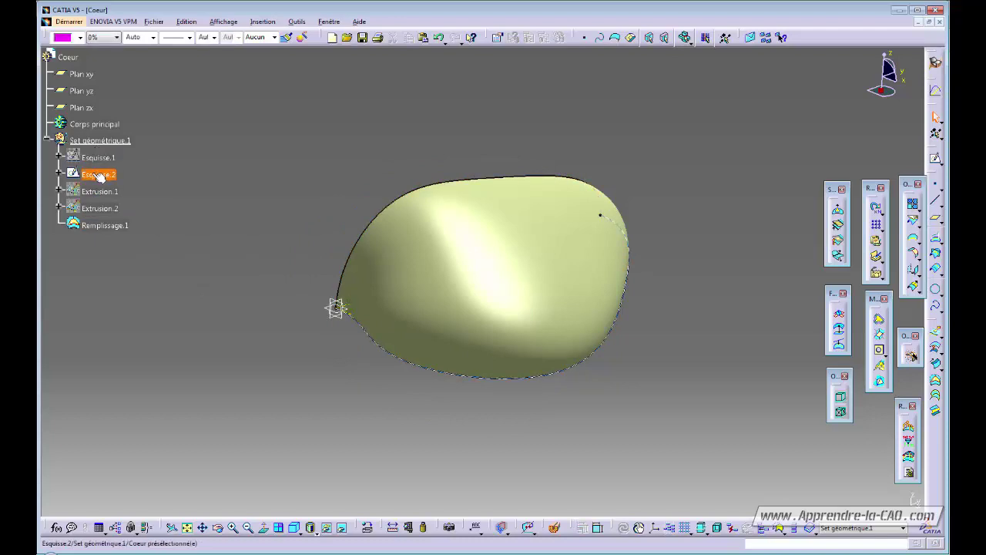
pyautogui.hotkey('ctrl', 'h')
pyautogui.click(559, 328)
# Mirror the fill surface Remplissage.1 about Plan yz with the Symmetry command, as a surface result.
pyautogui.moveTo(625, 311); pyautogui.dragTo(552, 377, button='middle')
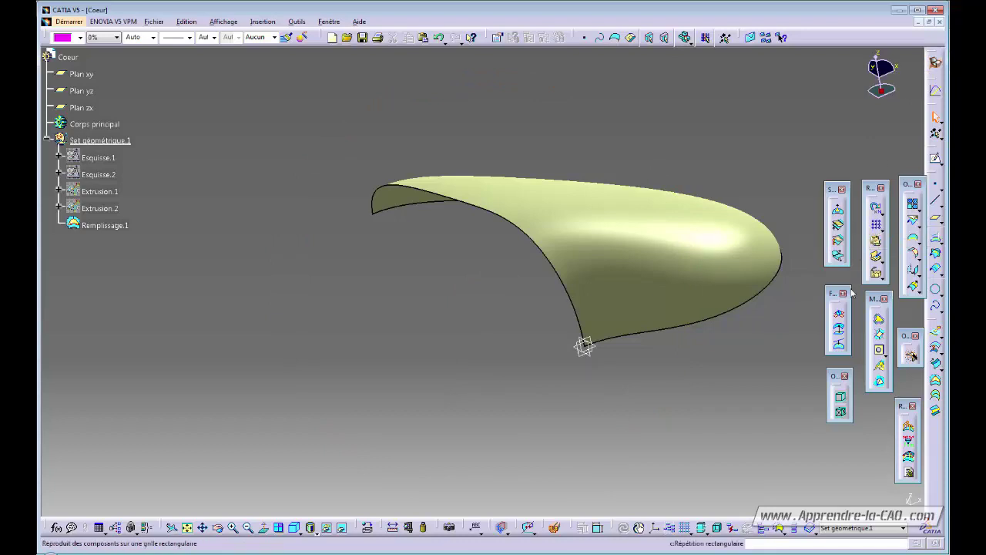
pyautogui.click(914, 277)
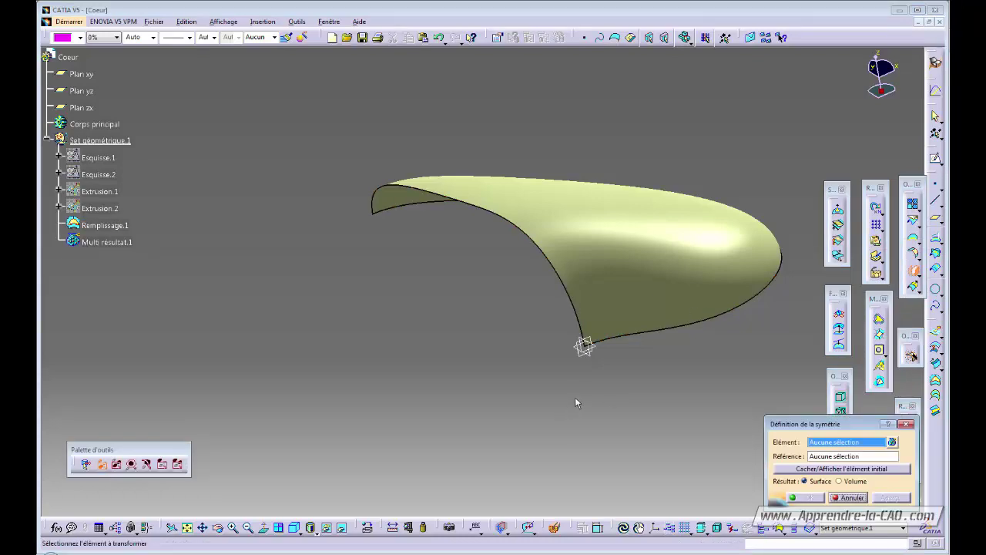
pyautogui.click(623, 271)
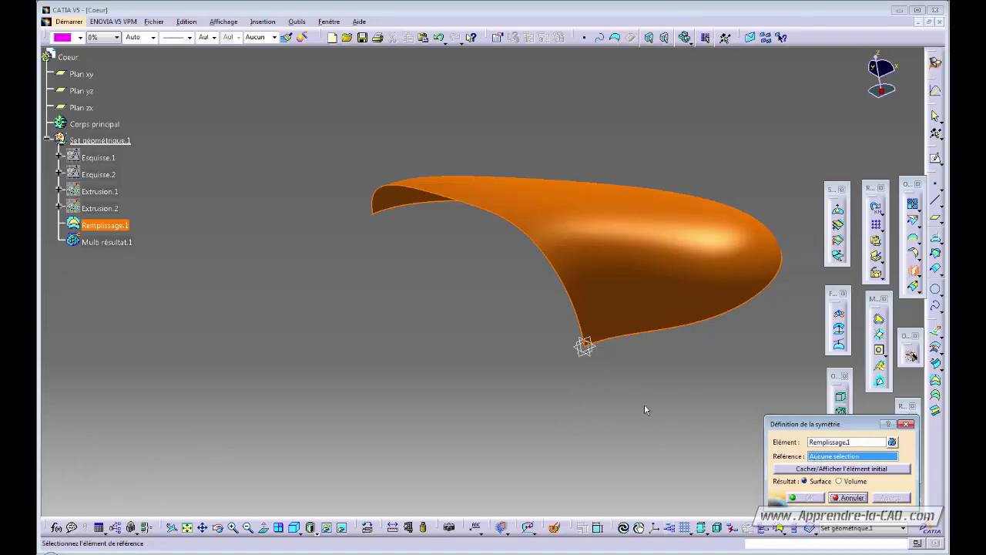
pyautogui.click(595, 358)
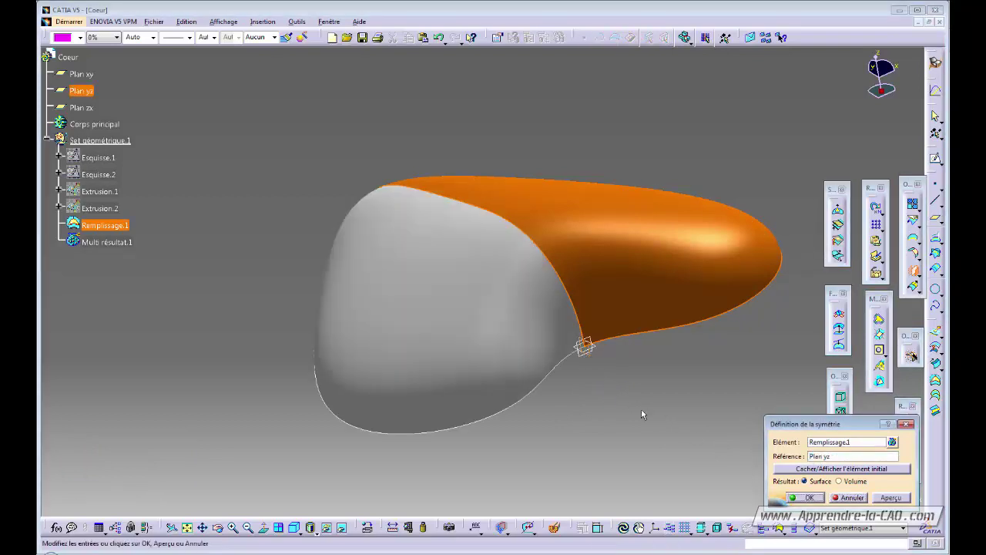
pyautogui.click(808, 497)
# Join Remplissage.1 and Symétrie.1 into one surface, with the tangency check enabled.
pyautogui.moveTo(670, 378); pyautogui.dragTo(702, 346, button='middle')
pyautogui.click(912, 204)
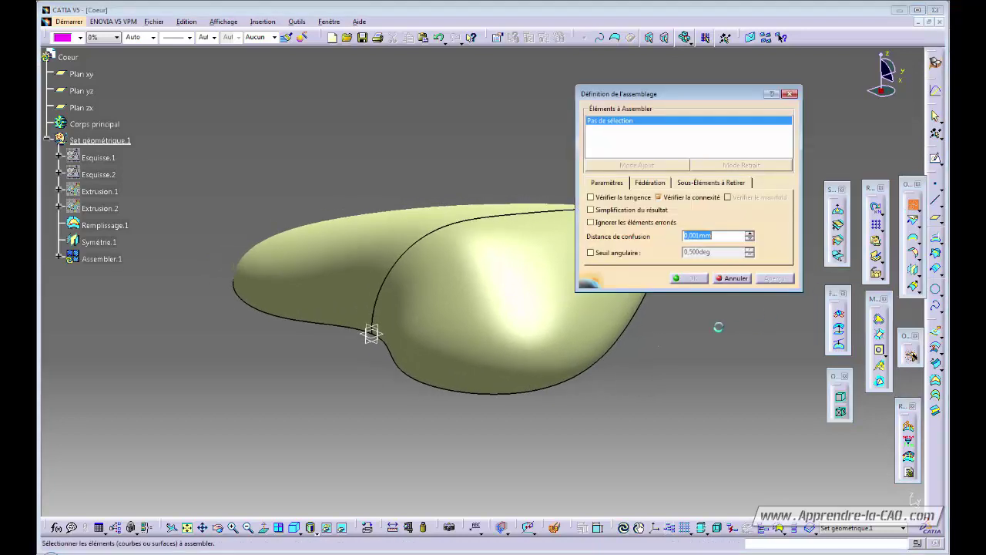
pyautogui.click(590, 198)
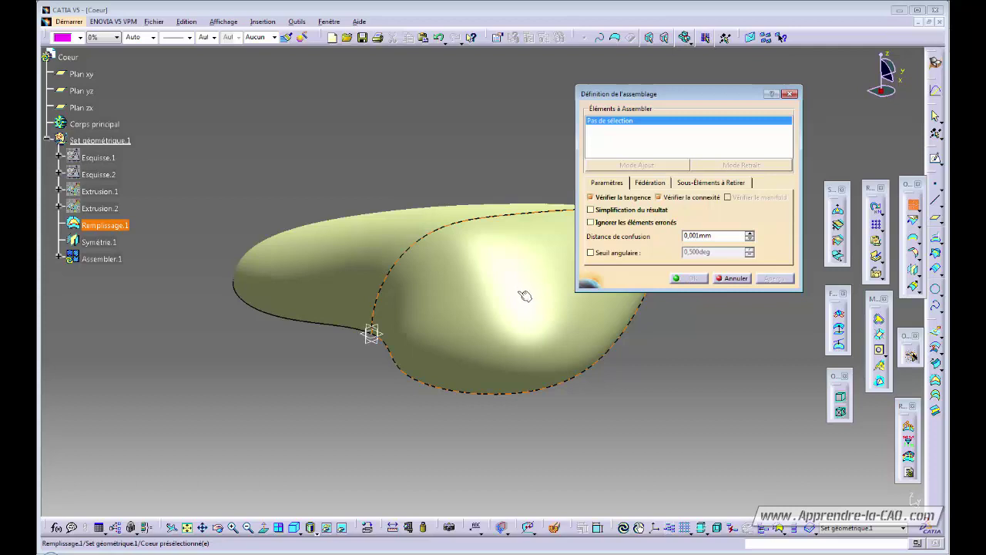
pyautogui.click(525, 296)
pyautogui.click(360, 249)
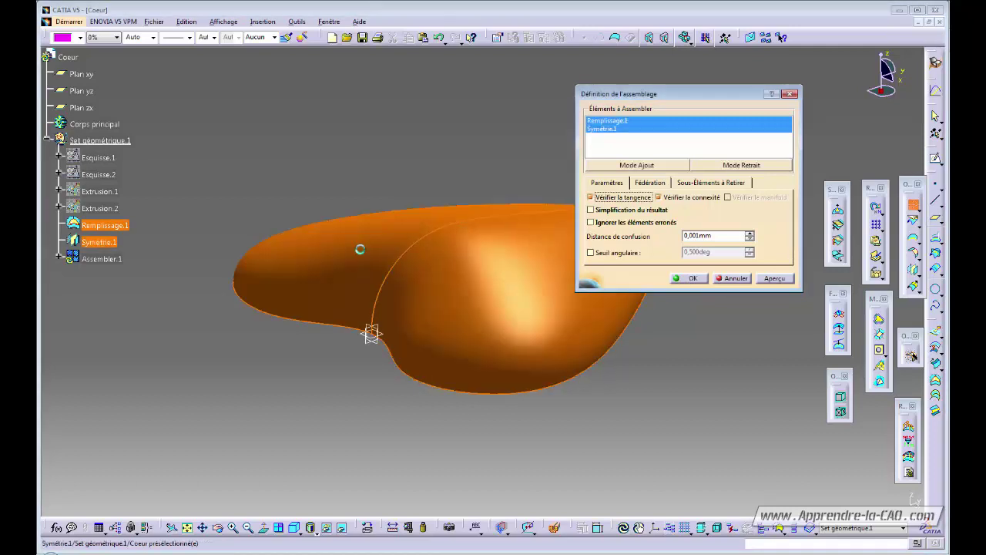
pyautogui.click(774, 279)
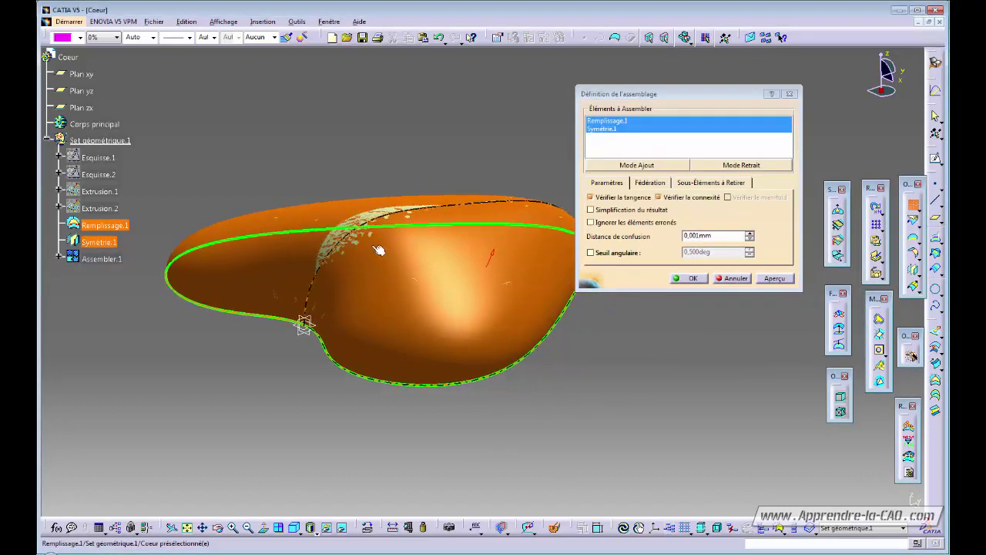
pyautogui.moveTo(379, 250); pyautogui.dragTo(391, 341, button='middle')
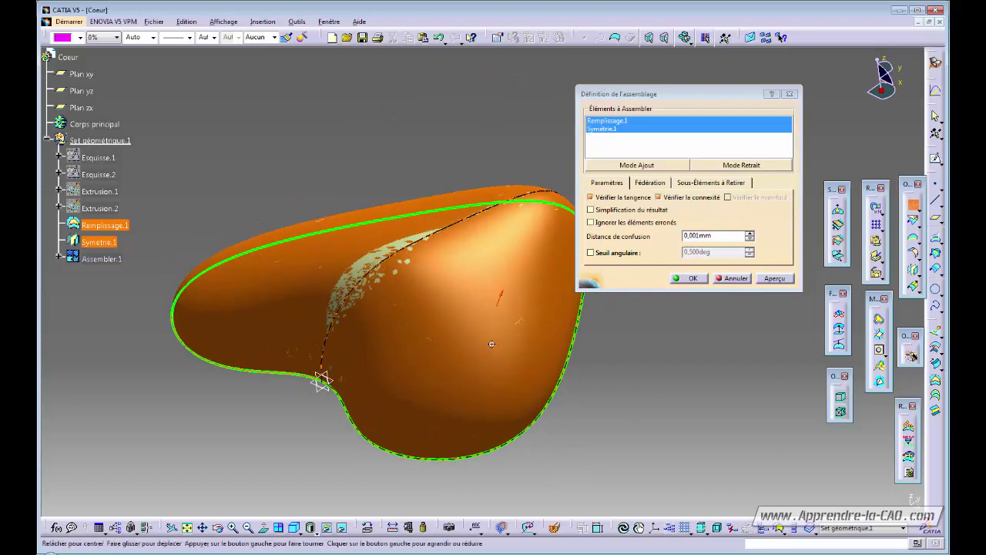
pyautogui.moveTo(492, 344); pyautogui.dragTo(524, 340, button='middle')
pyautogui.click(694, 279)
pyautogui.moveTo(667, 334); pyautogui.dragTo(501, 351, button='middle')
pyautogui.click(114, 260)
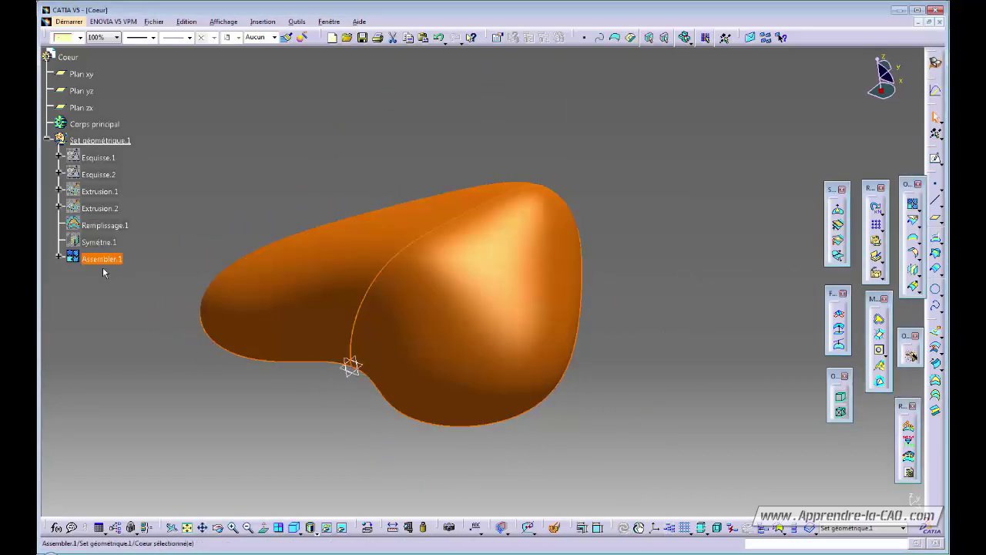
pyautogui.moveTo(128, 355); pyautogui.dragTo(409, 405, button='middle')
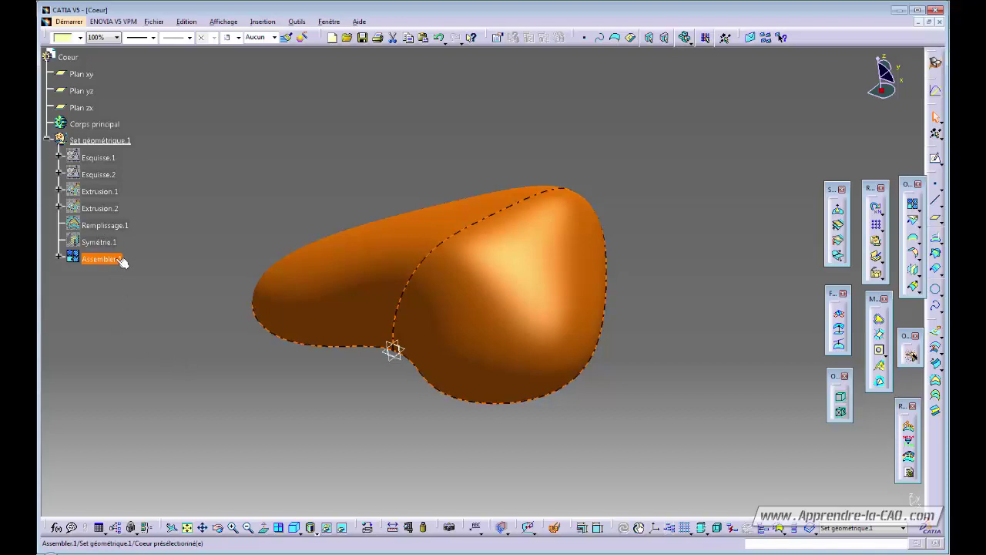
pyautogui.keyDown('ctrl'); pyautogui.click(103, 225); pyautogui.keyUp('ctrl')
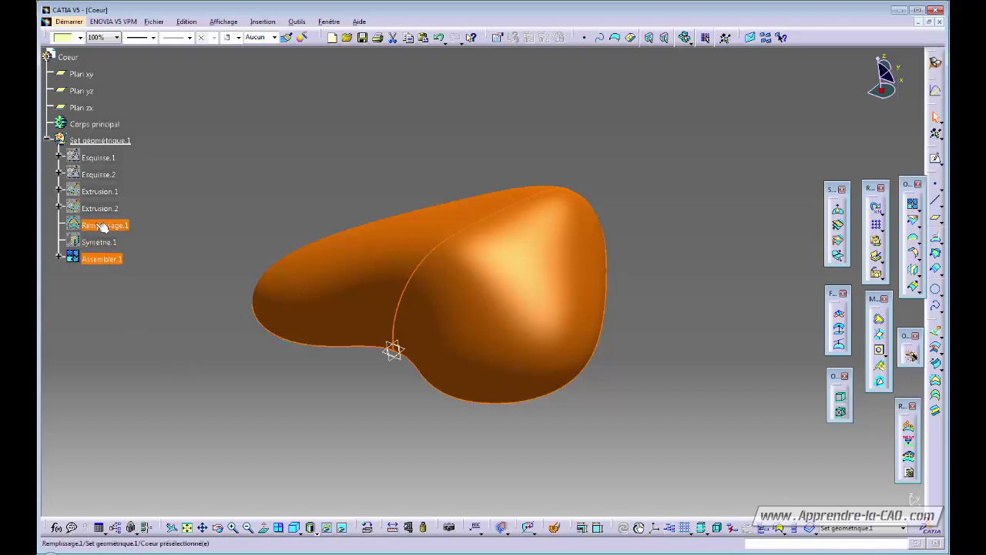
pyautogui.keyDown('ctrl'); pyautogui.click(103, 226); pyautogui.keyUp('ctrl')
pyautogui.click(670, 304)
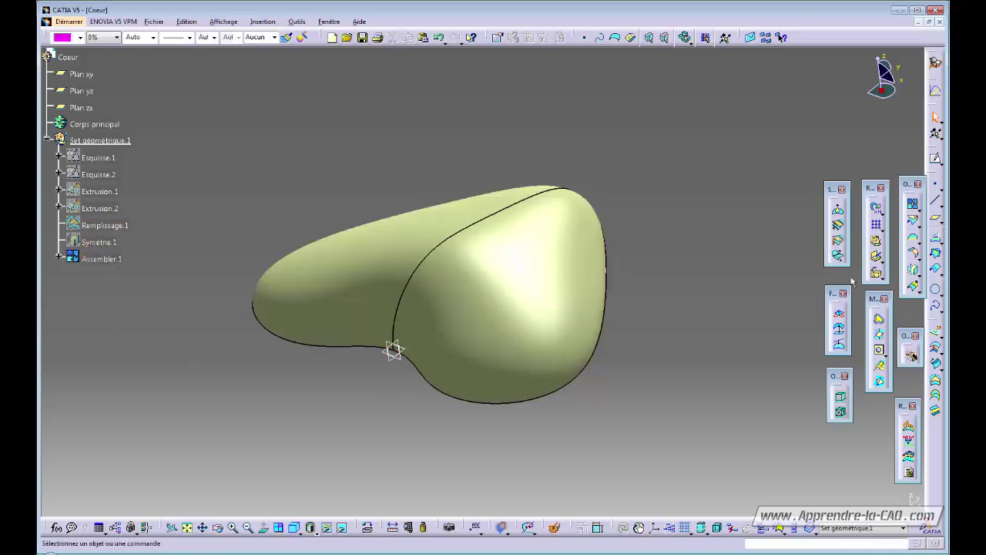
# Mirror the joined surface Assembler.1 about Plan xy with the Symmetry command, as a surface result.
pyautogui.click(913, 272)
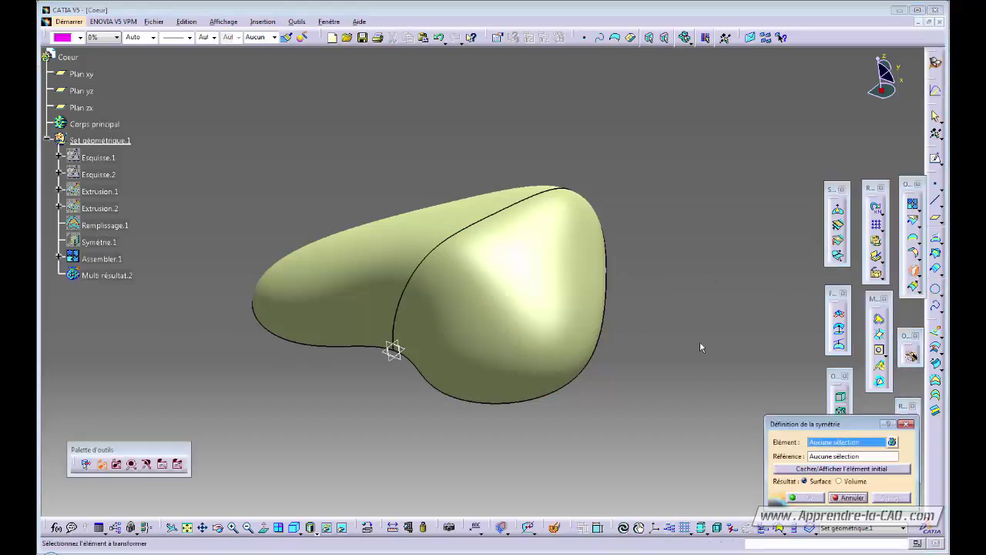
pyautogui.click(101, 259)
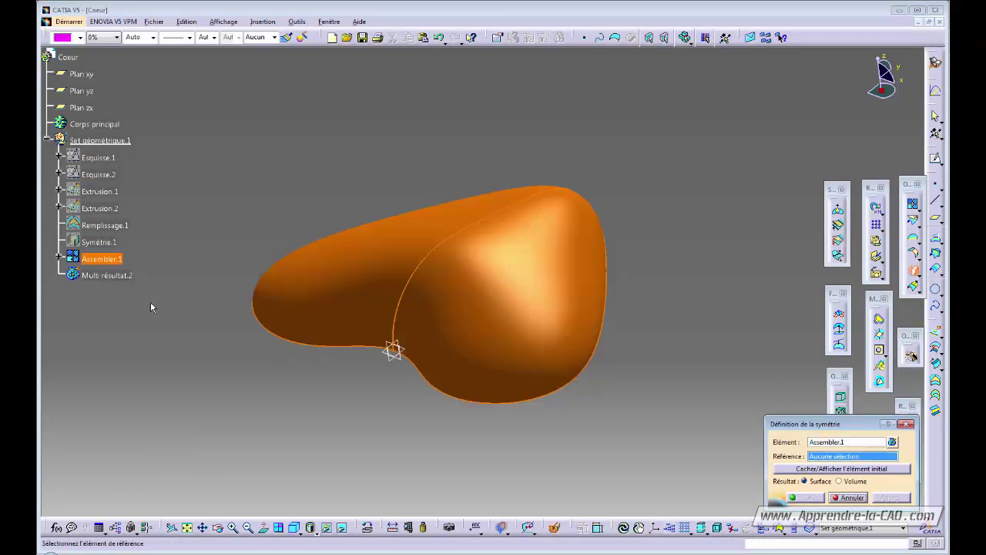
pyautogui.click(376, 366)
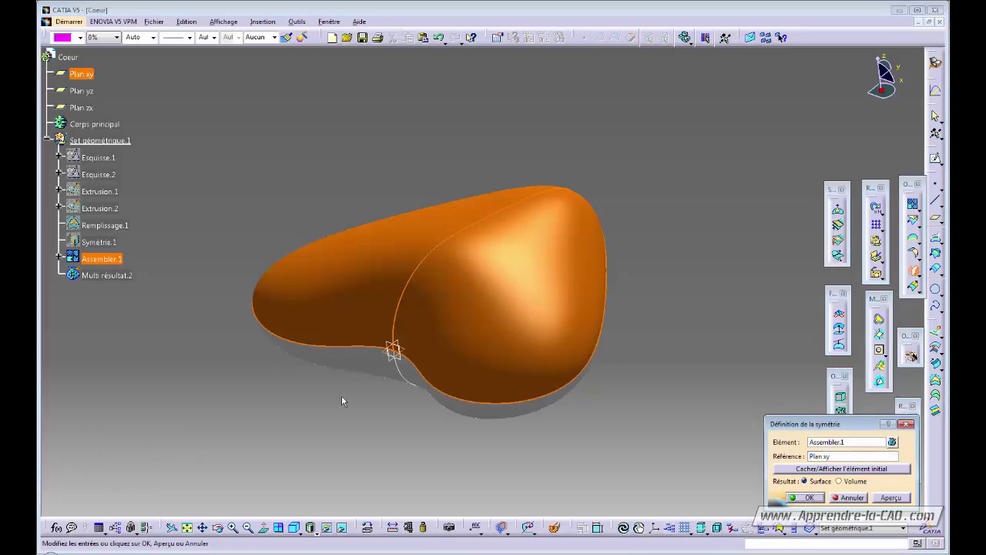
pyautogui.moveTo(409, 425); pyautogui.dragTo(403, 370, button='middle')
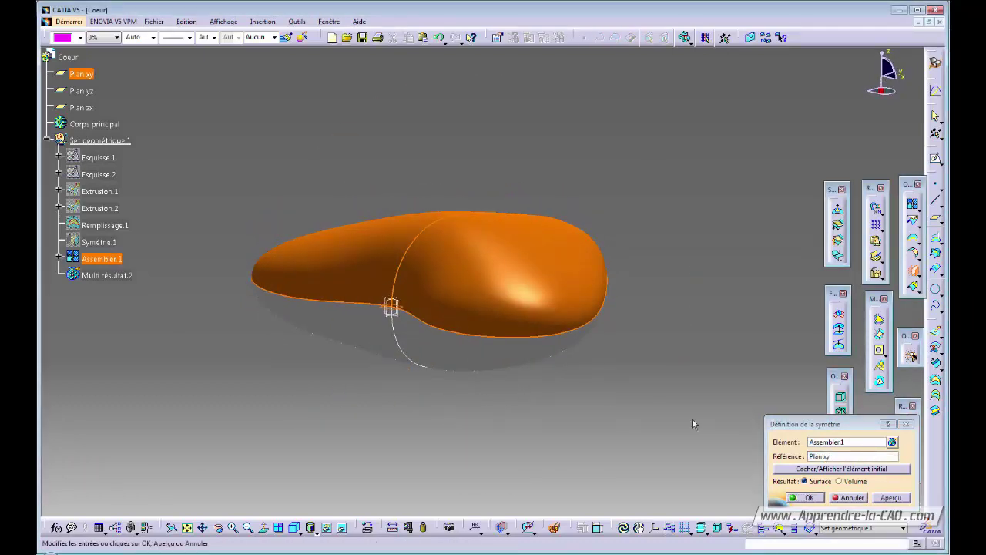
pyautogui.click(809, 497)
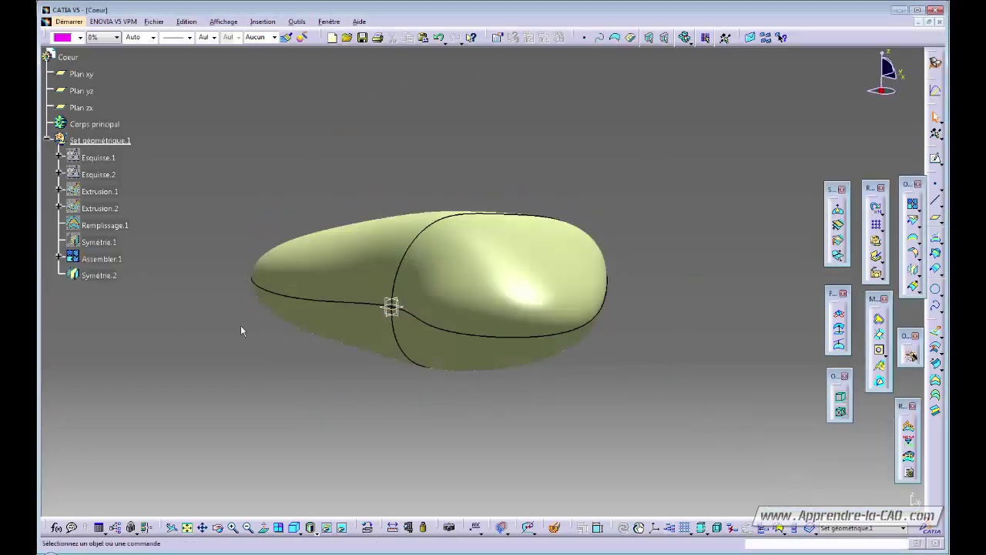
# Join Assembler.1 and Symétrie.2 into one closed heart surface, with the tangency check enabled.
pyautogui.click(913, 203)
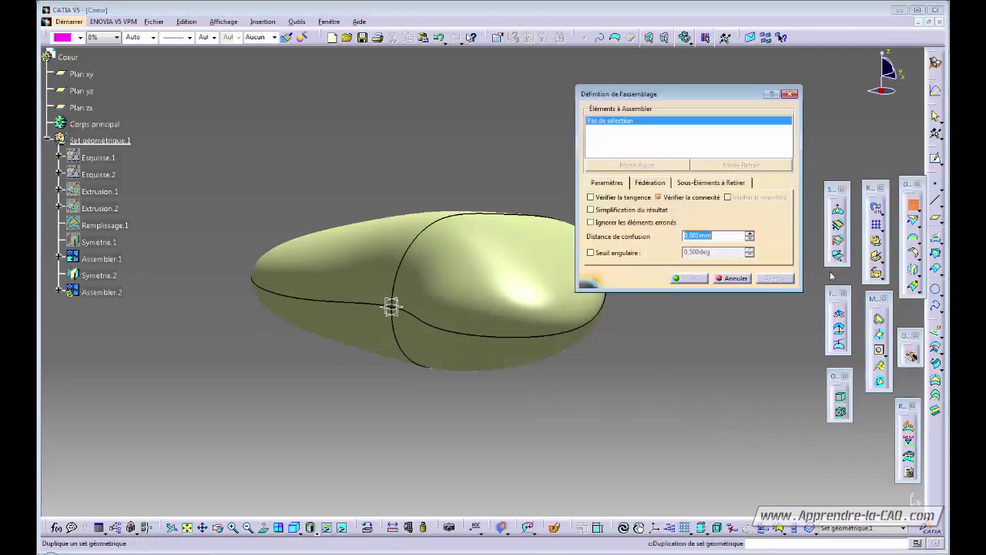
pyautogui.click(102, 259)
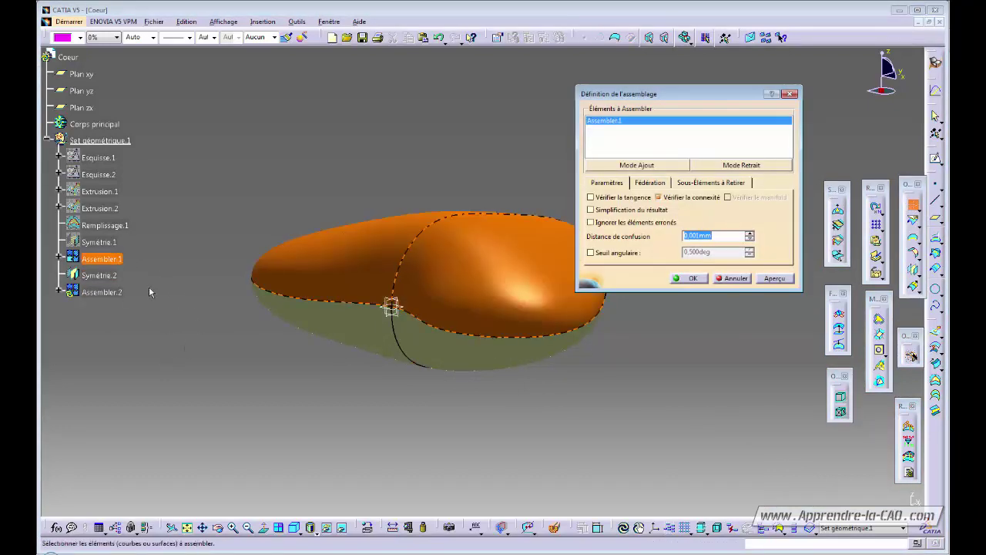
pyautogui.click(98, 276)
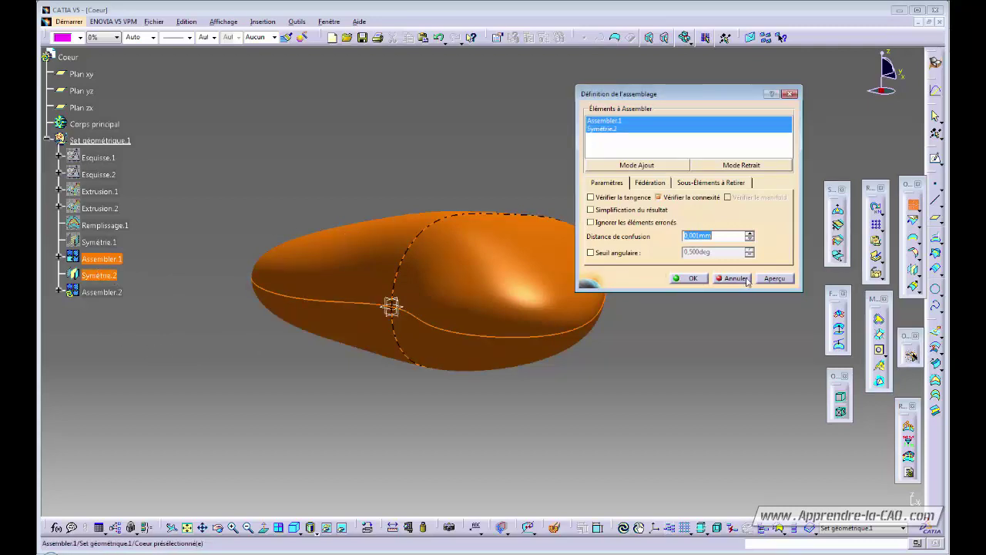
pyautogui.click(624, 197)
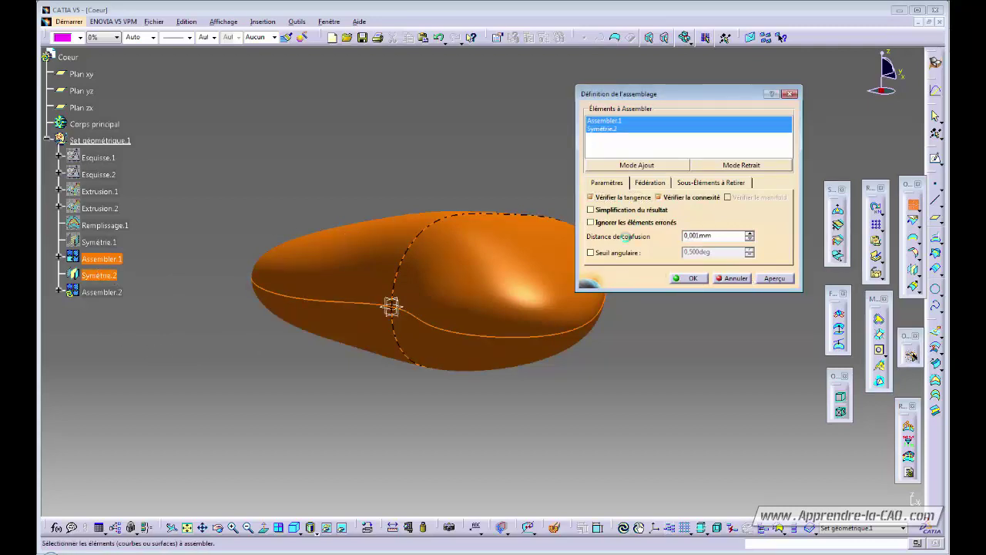
pyautogui.click(775, 279)
pyautogui.moveTo(346, 231); pyautogui.dragTo(534, 300, button='middle')
pyautogui.click(689, 278)
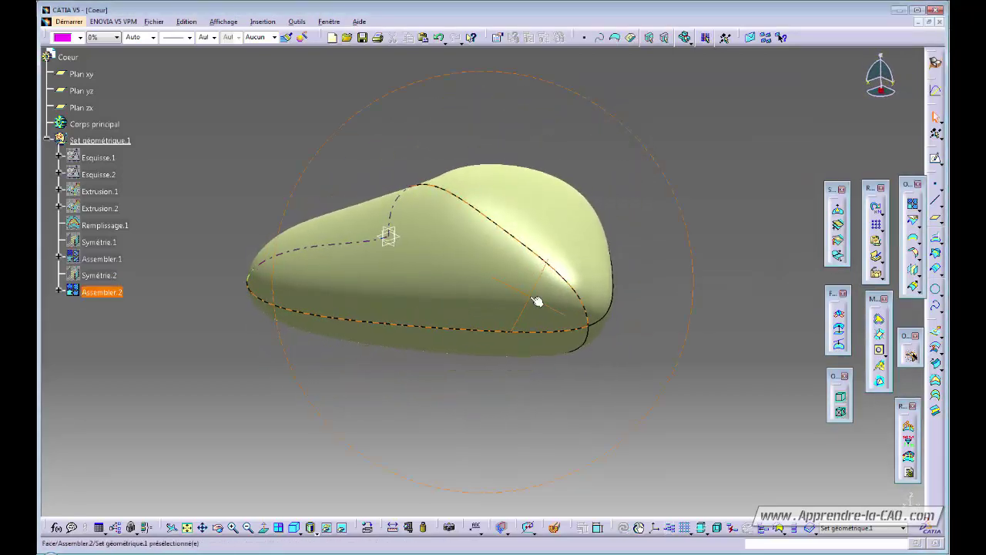
# Examine the complete heart surface Assembler.2 from several viewing directions.
pyautogui.click(116, 293)
pyautogui.moveTo(325, 357); pyautogui.dragTo(463, 283, button='middle')
pyautogui.click(694, 334)
pyautogui.moveTo(473, 346); pyautogui.dragTo(366, 353, button='middle')
pyautogui.click(498, 308)
pyautogui.moveTo(497, 308); pyautogui.dragTo(446, 324, button='middle')
pyautogui.click(205, 316)
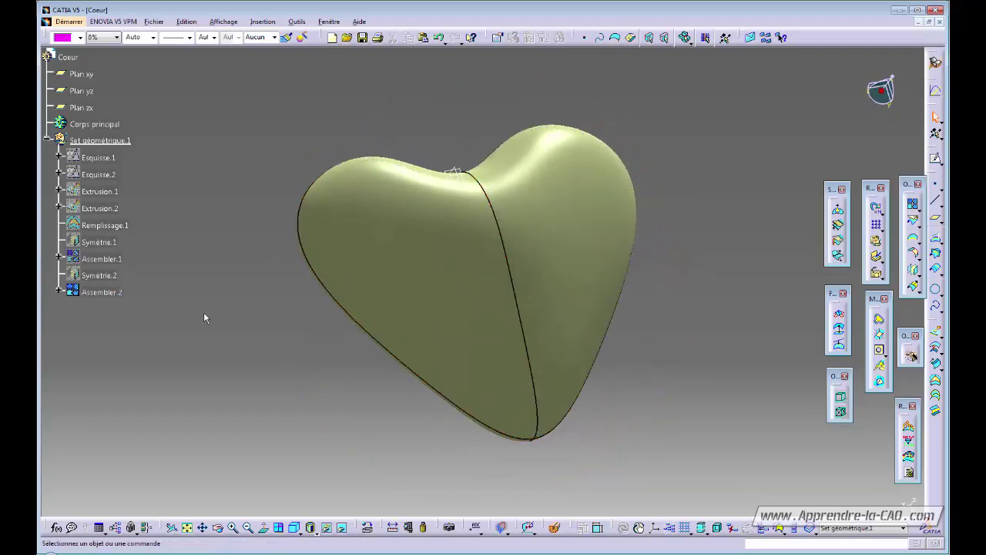
# Show the hidden profile sketches Esquisse.1 and Esquisse.2 again.
pyautogui.click(98, 157)
pyautogui.click(107, 176)
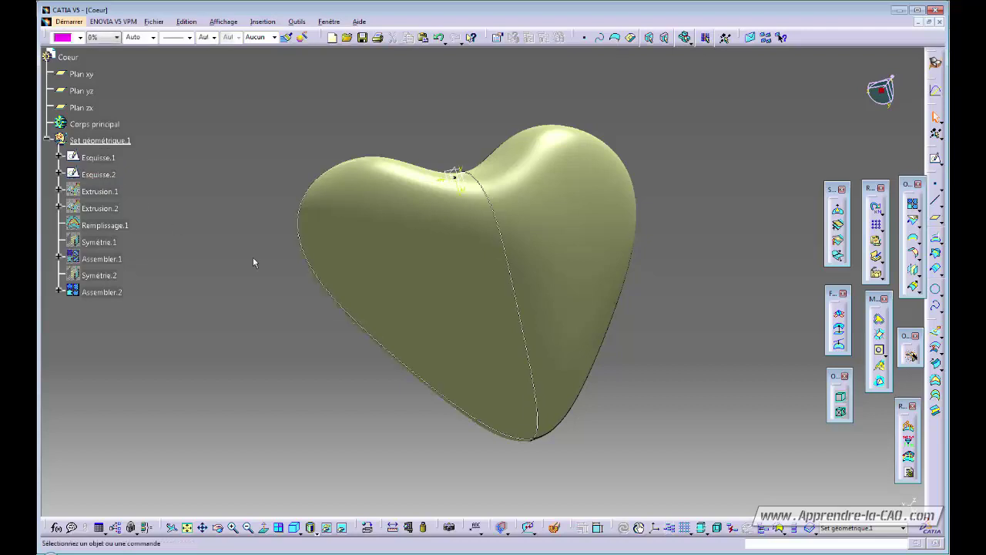
# Reshape the spline in profile sketch Esquisse.1 by moving its two intermediate points towards the heart's tip, and update the heart surface.
pyautogui.moveTo(253, 259); pyautogui.dragTo(526, 398, button='middle')
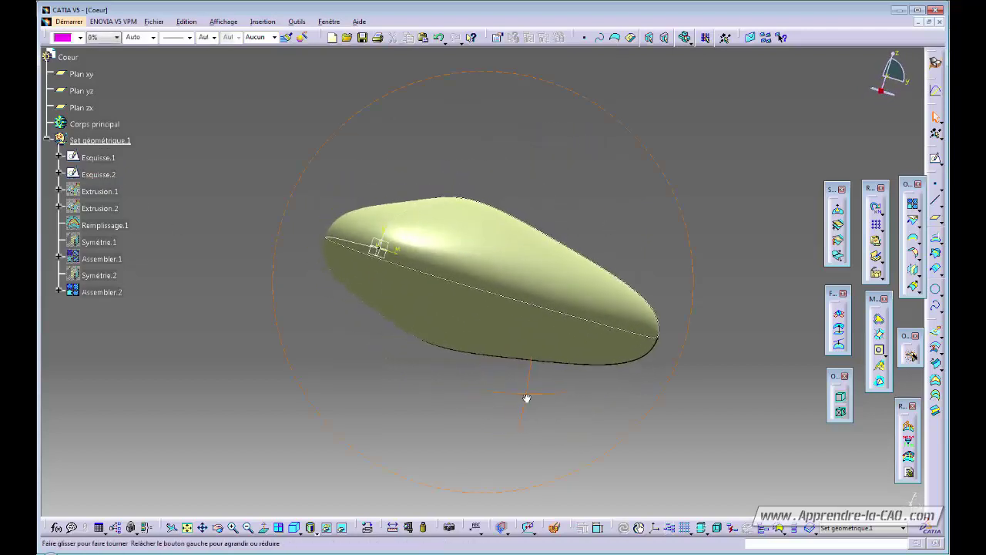
pyautogui.doubleClick(474, 202)
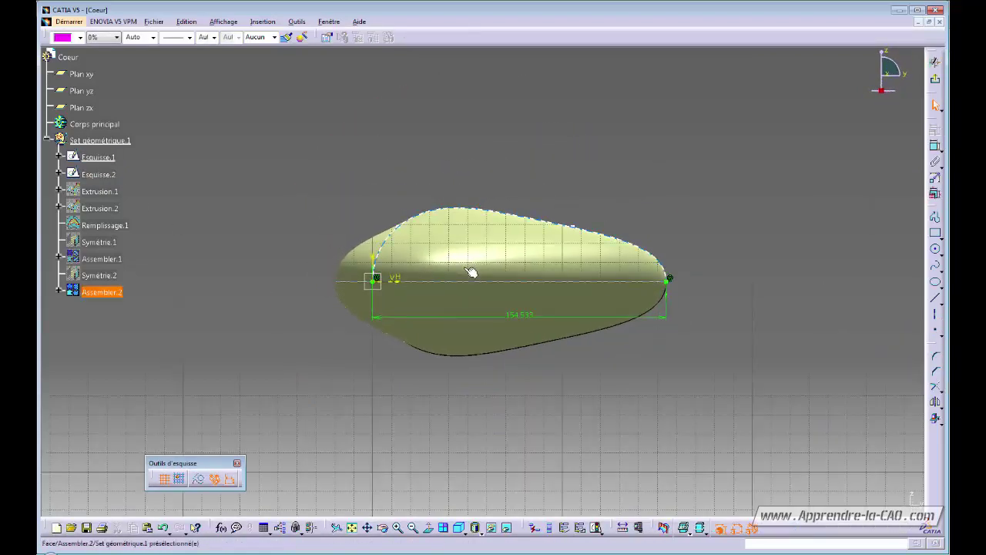
pyautogui.moveTo(471, 273)
pyautogui.mouseDown(button='middle')
pyautogui.moveTo(491, 242)
pyautogui.moveTo(499, 307)
pyautogui.mouseUp(button='middle')
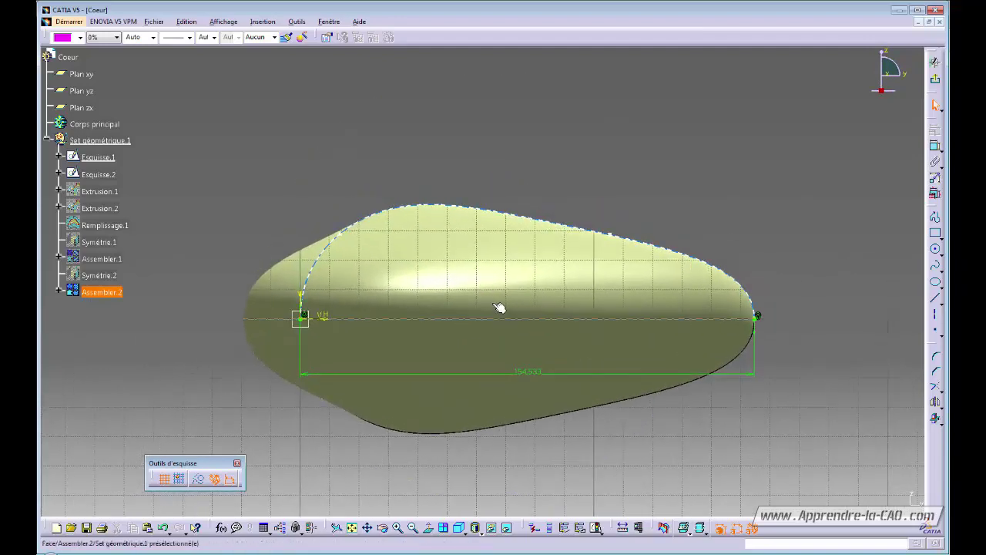
pyautogui.click(343, 234)
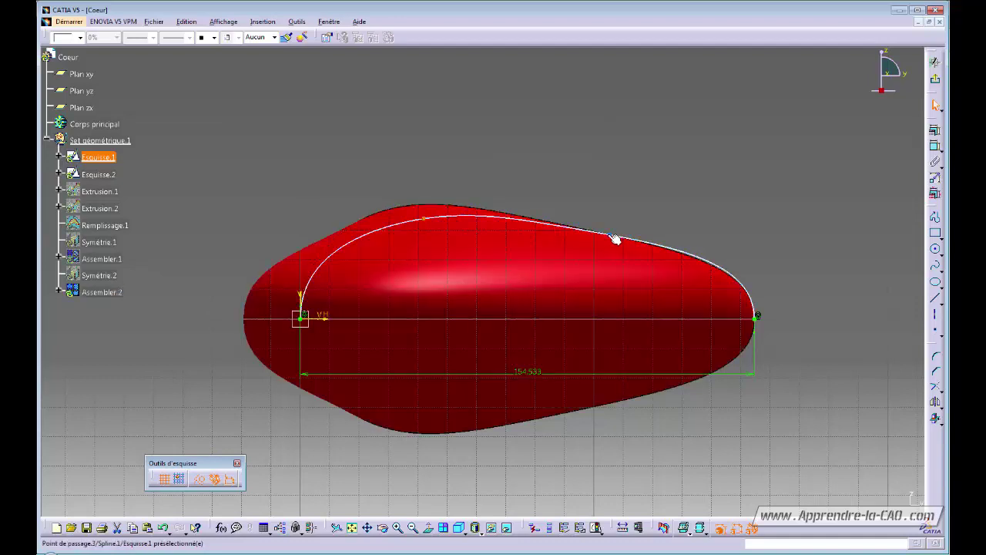
pyautogui.moveTo(615, 239); pyautogui.dragTo(669, 248)
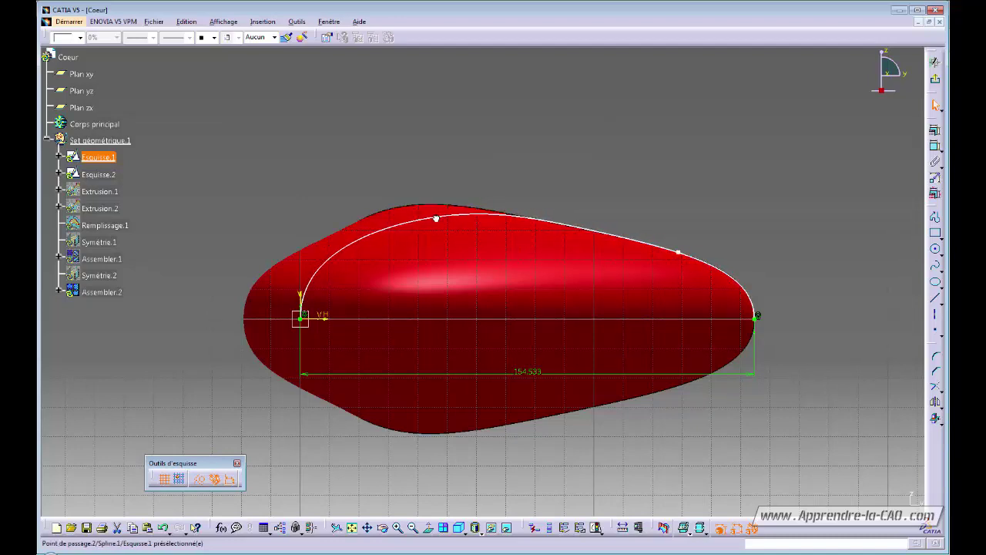
pyautogui.click(933, 80)
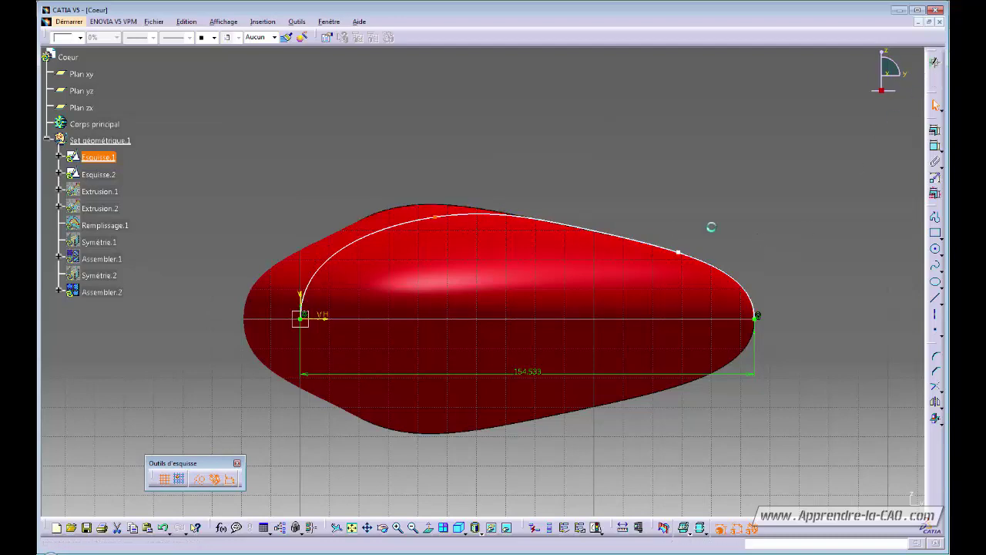
# Hide the profile sketches Esquisse.1 and Esquisse.2.
pyautogui.moveTo(621, 236)
pyautogui.mouseDown(button='middle')
pyautogui.moveTo(509, 247)
pyautogui.moveTo(457, 281)
pyautogui.moveTo(531, 220)
pyautogui.moveTo(511, 264)
pyautogui.moveTo(480, 258)
pyautogui.moveTo(474, 269)
pyautogui.moveTo(521, 257)
pyautogui.moveTo(438, 346)
pyautogui.moveTo(550, 306)
pyautogui.moveTo(485, 264)
pyautogui.moveTo(450, 320)
pyautogui.moveTo(618, 146)
pyautogui.moveTo(512, 242)
pyautogui.moveTo(663, 182)
pyautogui.moveTo(594, 326)
pyautogui.moveTo(463, 293)
pyautogui.mouseUp(button='middle')
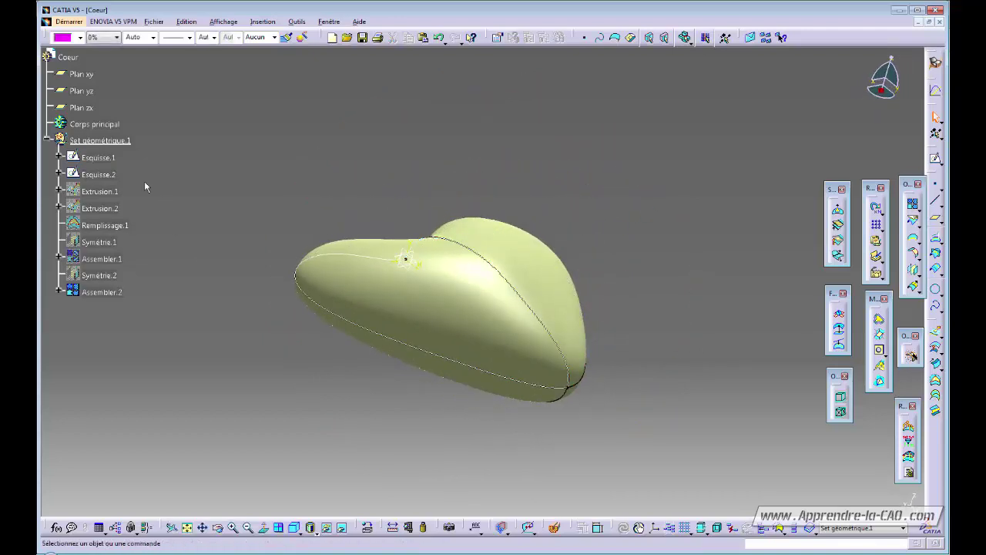
pyautogui.click(101, 158)
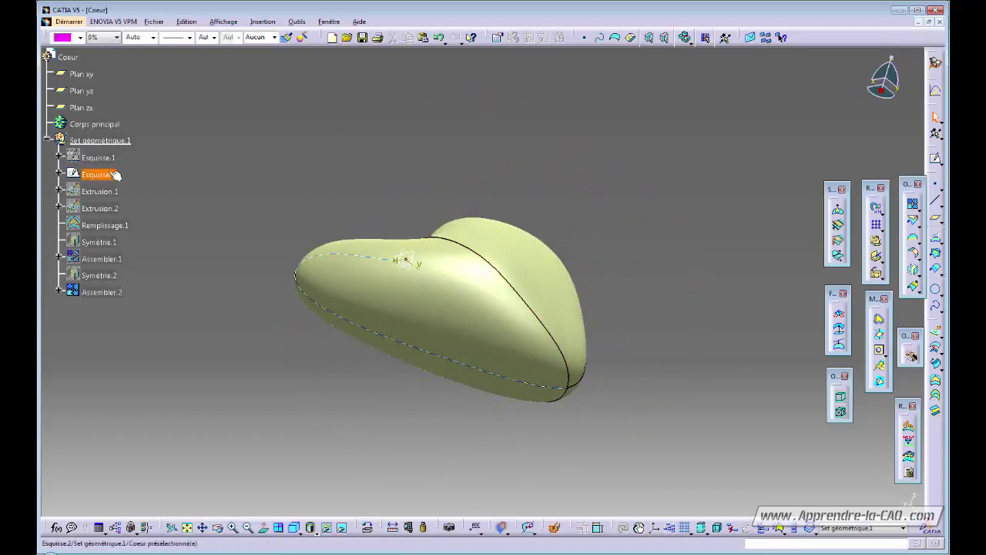
pyautogui.click(112, 175)
pyautogui.moveTo(631, 245); pyautogui.dragTo(349, 353, button='middle')
pyautogui.keyDown('ctrl'); pyautogui.moveTo(357, 368); pyautogui.dragTo(432, 378, button='middle'); pyautogui.keyUp('ctrl')
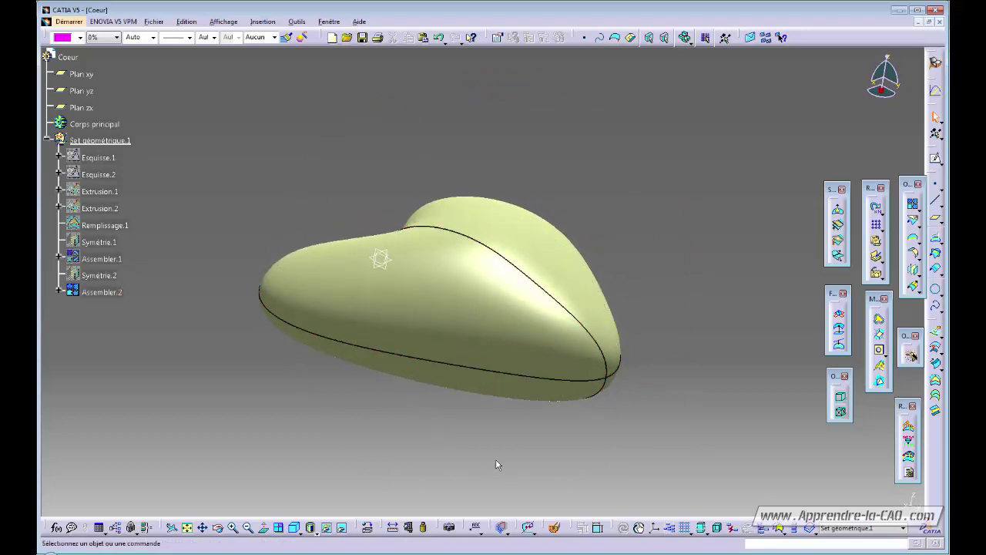
# Set the render style to shading with edges but without smooth edges.
pyautogui.click(316, 531)
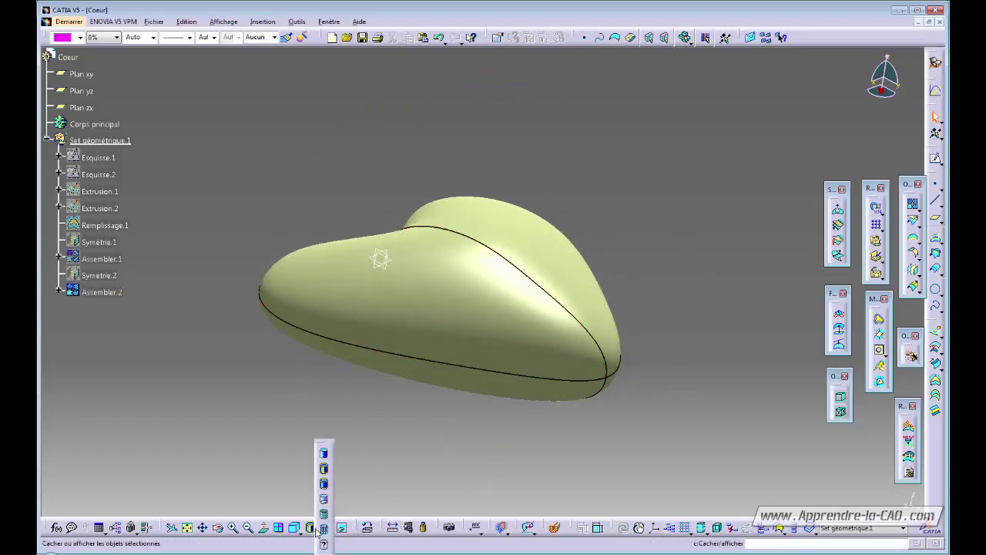
pyautogui.click(324, 486)
pyautogui.moveTo(346, 475); pyautogui.dragTo(590, 439, button='middle')
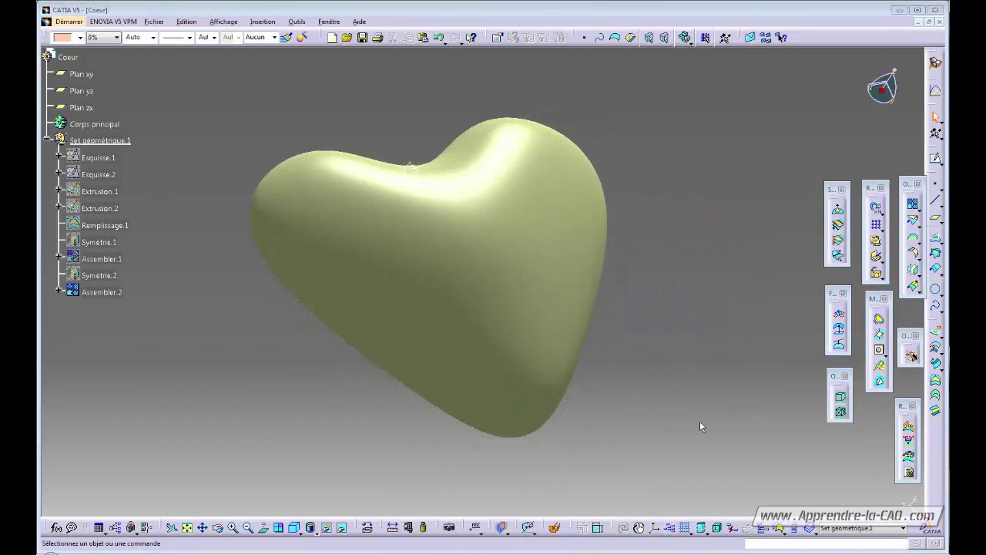
pyautogui.moveTo(652, 370); pyautogui.dragTo(624, 378, button='middle')
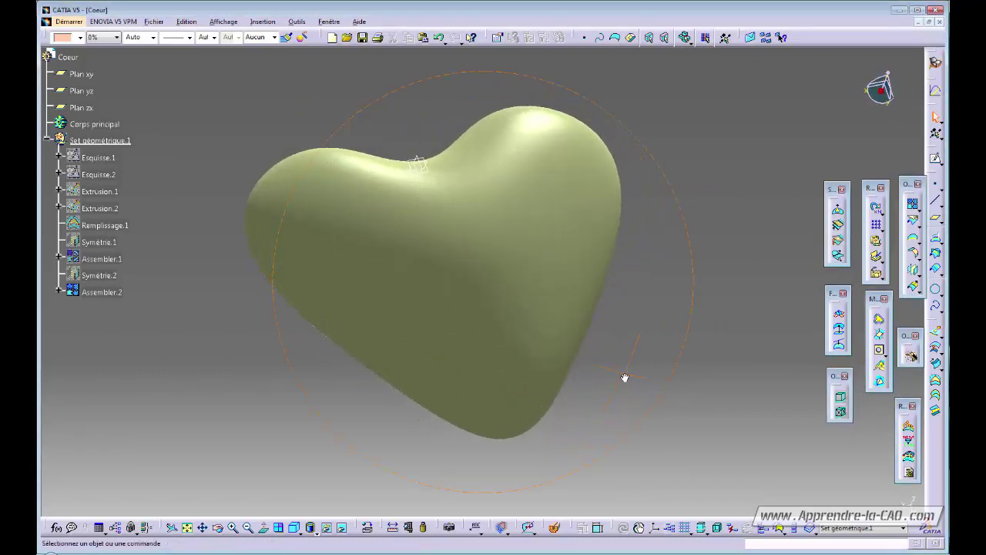
# Colour the joined heart surface Assembler.2 red.
pyautogui.click(113, 294)
pyautogui.click(79, 37)
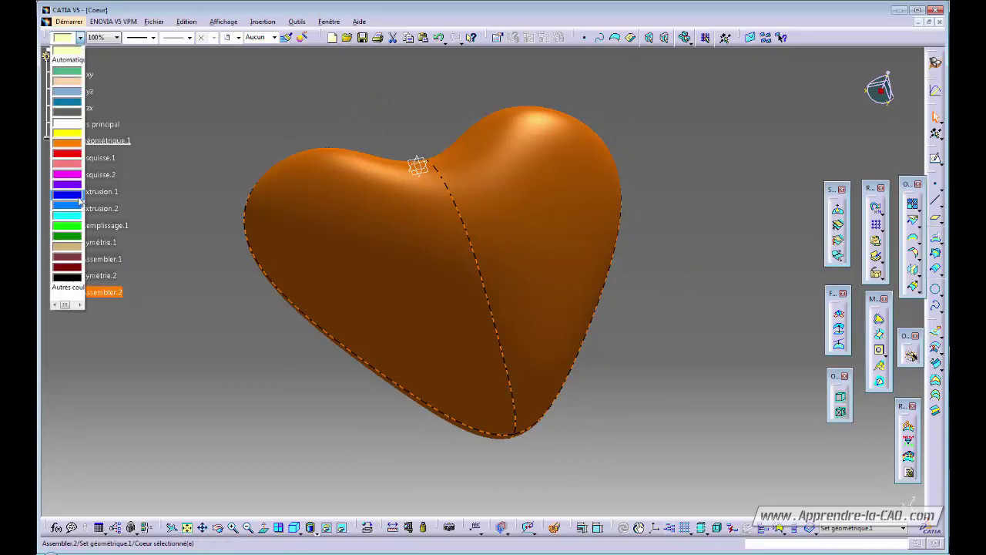
pyautogui.click(67, 155)
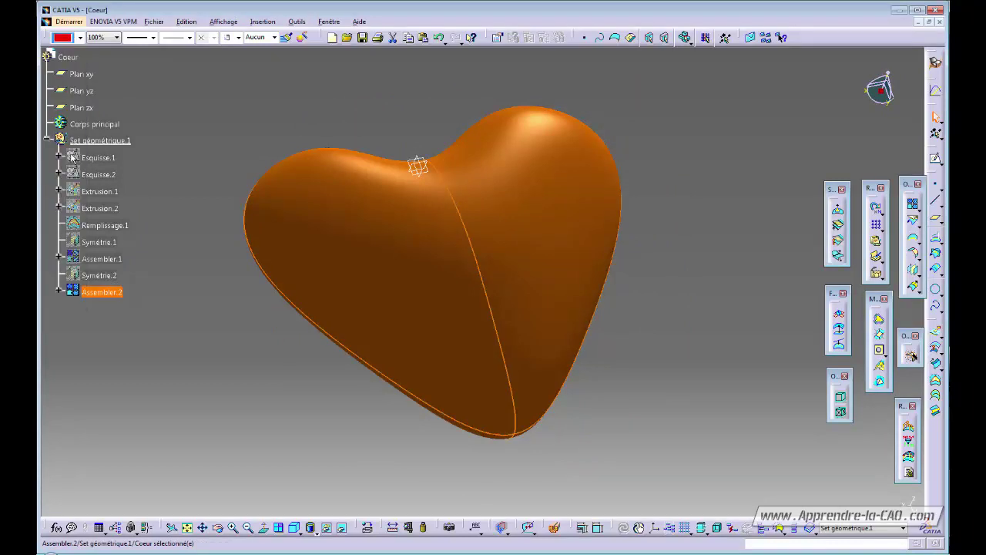
pyautogui.click(195, 142)
pyautogui.moveTo(487, 282); pyautogui.dragTo(517, 239, button='middle')
pyautogui.moveTo(443, 281); pyautogui.dragTo(439, 258, button='middle')
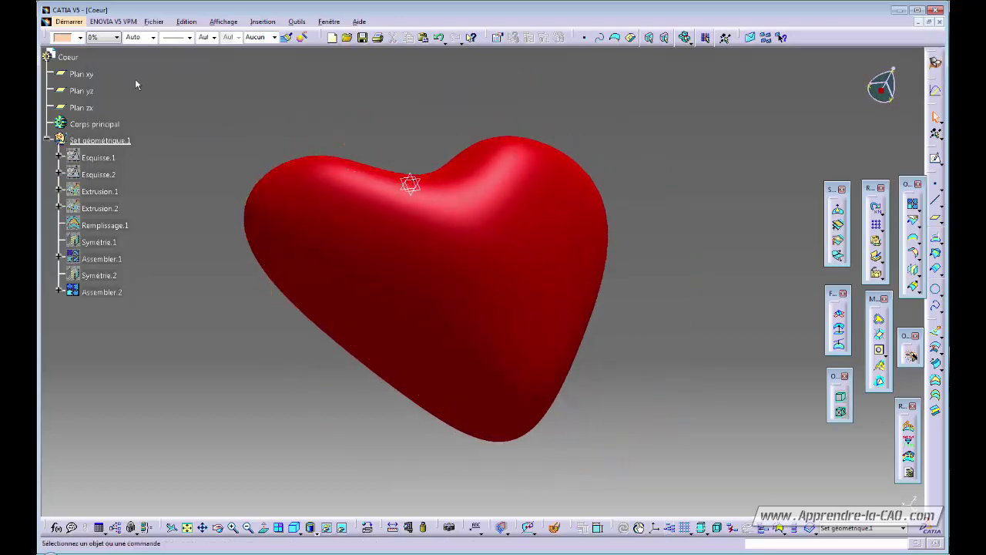
pyautogui.moveTo(401, 118); pyautogui.dragTo(400, 138, button='middle')
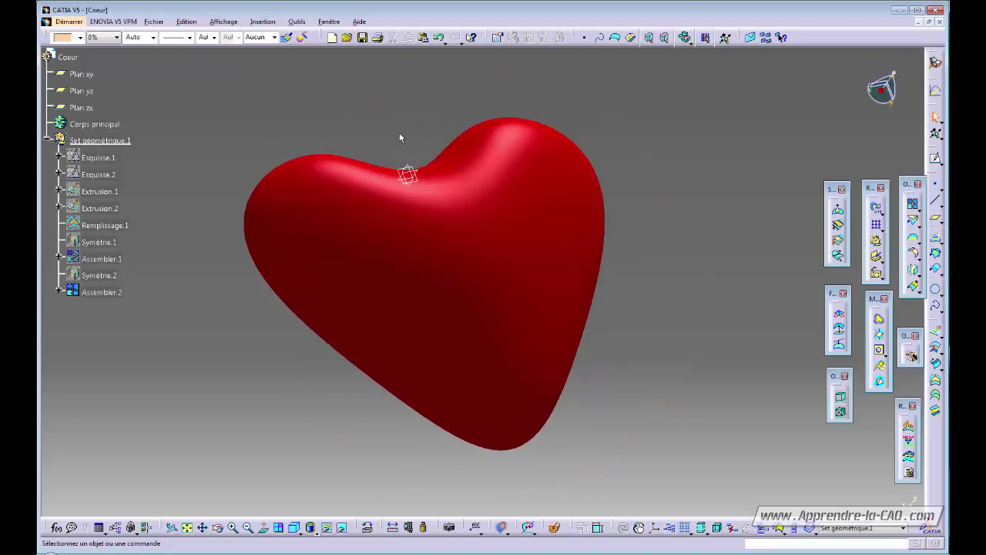
# Light the scene with two light sources and reposition both so that highlights fall on the heart's two lobes.
pyautogui.click(221, 22)
pyautogui.moveTo(175, 285)
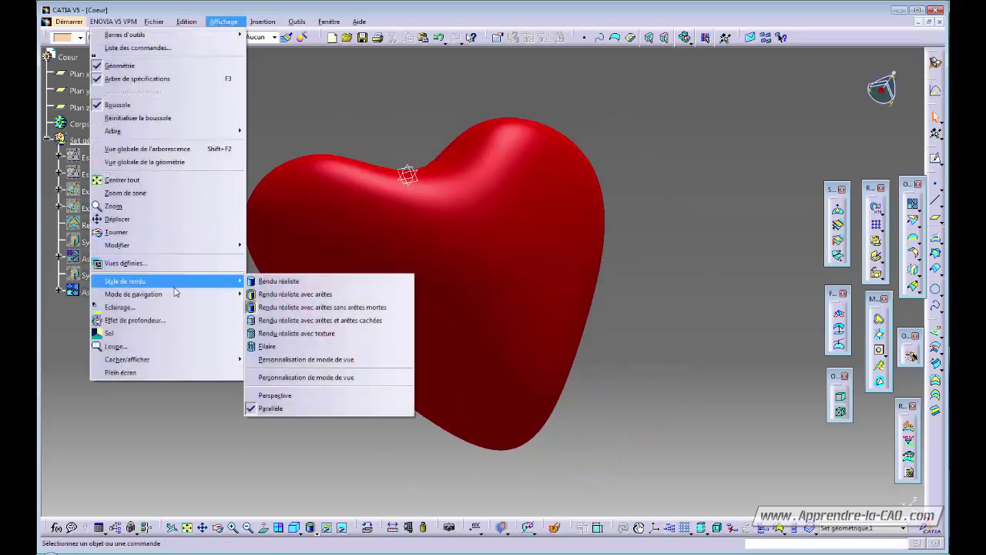
pyautogui.click(174, 306)
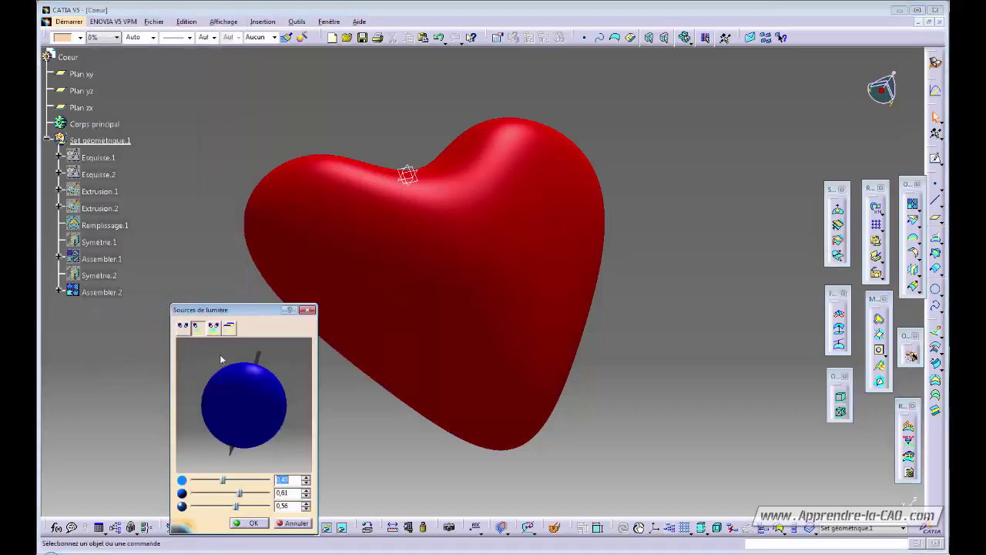
pyautogui.click(215, 327)
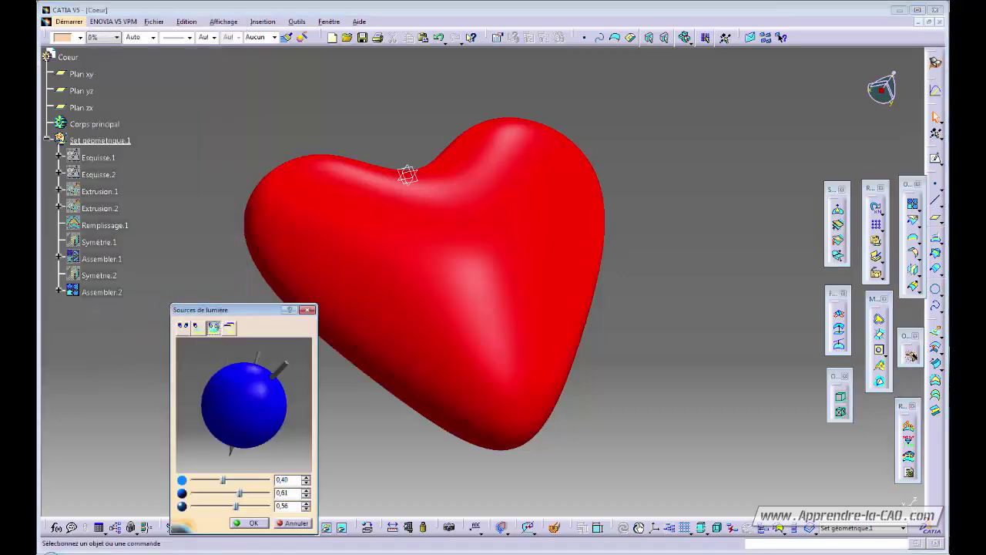
pyautogui.moveTo(259, 364)
pyautogui.mouseDown()
pyautogui.moveTo(272, 353)
pyautogui.moveTo(248, 349)
pyautogui.moveTo(237, 393)
pyautogui.moveTo(280, 418)
pyautogui.moveTo(238, 406)
pyautogui.moveTo(222, 369)
pyautogui.moveTo(235, 350)
pyautogui.moveTo(224, 343)
pyautogui.moveTo(241, 342)
pyautogui.mouseUp()
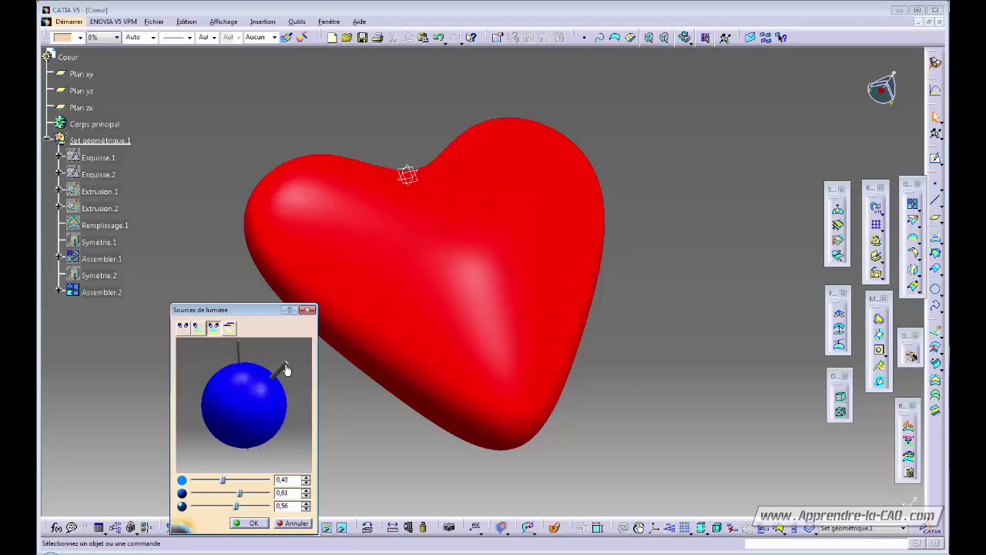
pyautogui.moveTo(285, 370)
pyautogui.mouseDown()
pyautogui.moveTo(280, 377)
pyautogui.moveTo(309, 365)
pyautogui.moveTo(304, 373)
pyautogui.mouseUp()
pyautogui.moveTo(462, 346); pyautogui.dragTo(493, 174, button='middle')
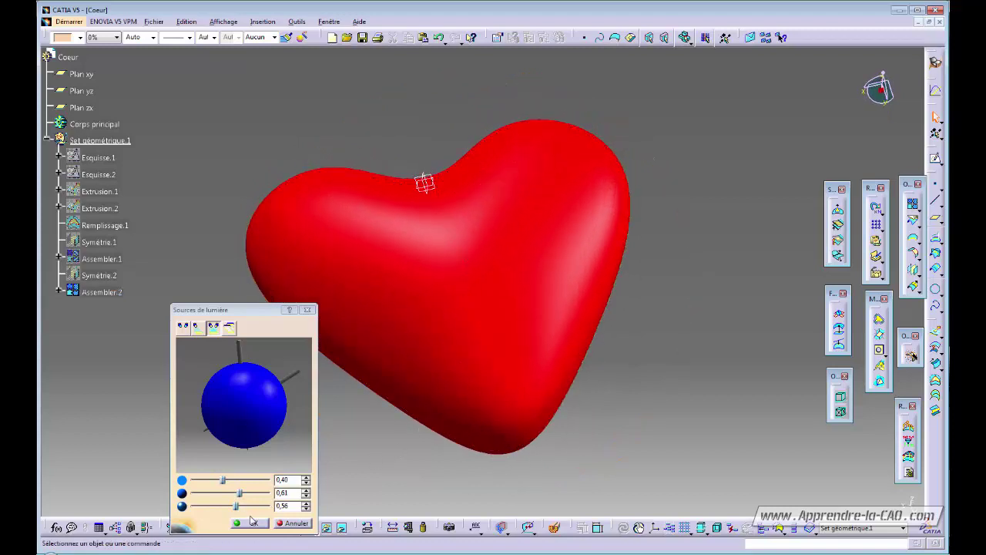
pyautogui.click(248, 523)
# Hide the reference planes Plan xy, Plan yz and Plan zx.
pyautogui.moveTo(440, 264); pyautogui.dragTo(370, 126, button='middle')
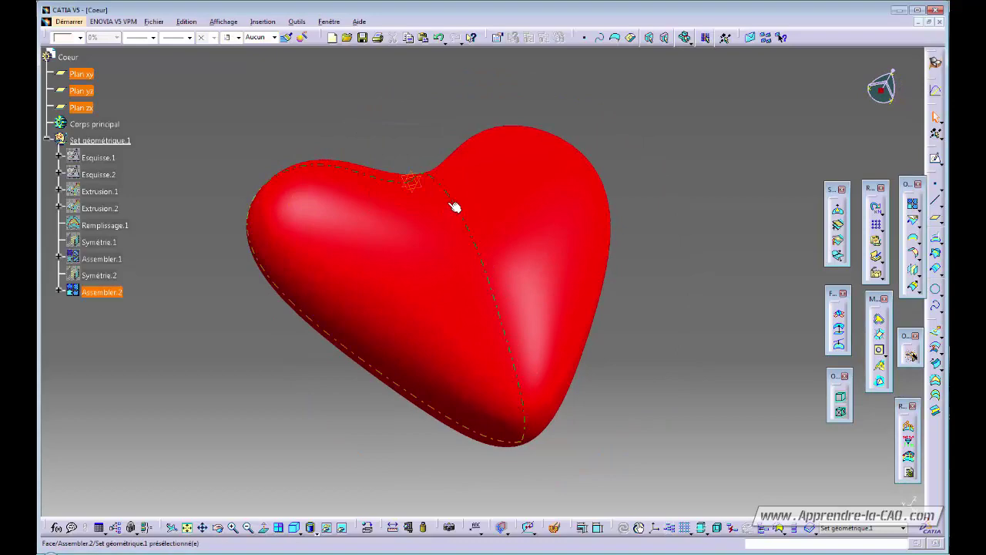
pyautogui.press('Escape')
pyautogui.moveTo(455, 206); pyautogui.dragTo(493, 355, button='middle')
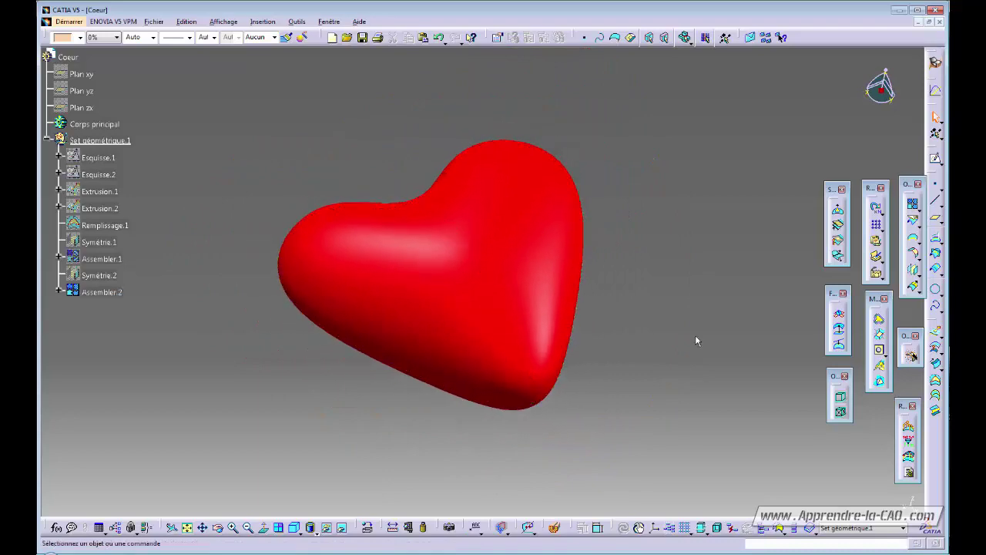